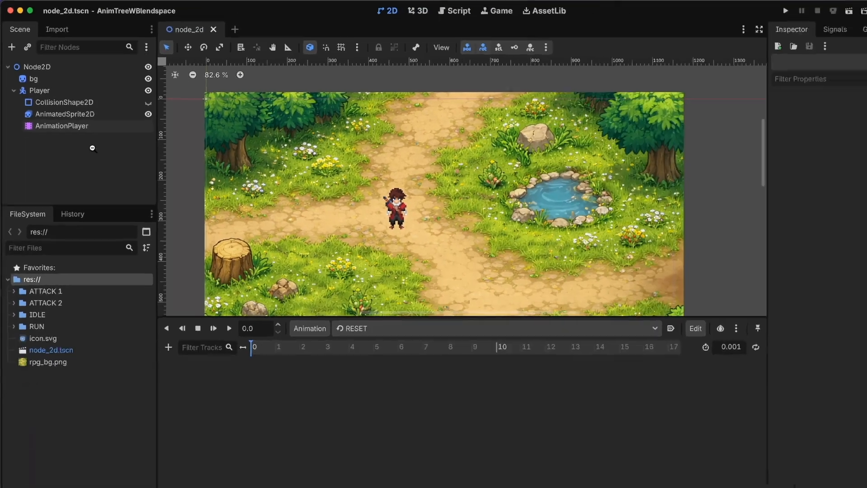
- Browse the Player's AnimationPlayer animations in an enlarged animation area and load idle_down
{"action": "left_click", "coordinate": [153, 181]}
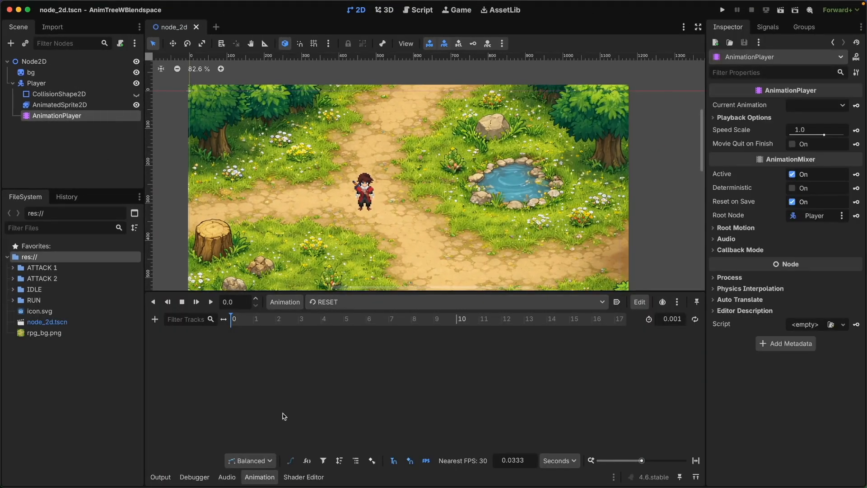
{"action": "left_click", "coordinate": [339, 302]}
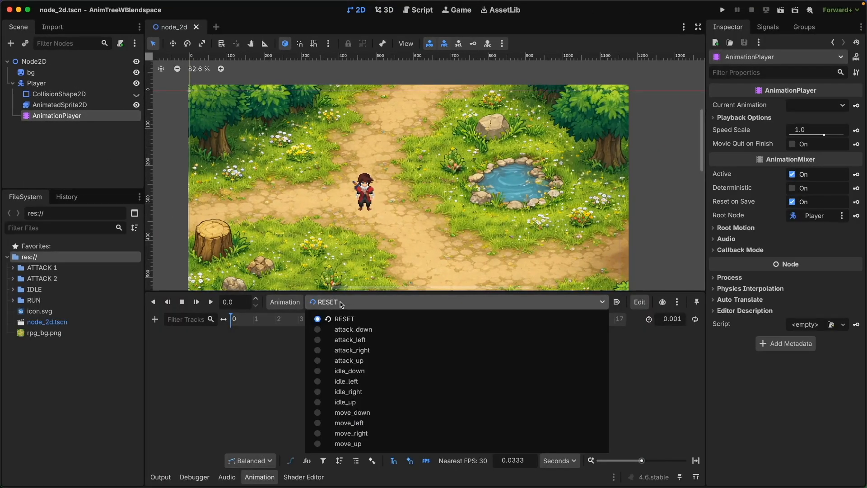
{"action": "left_click", "coordinate": [350, 296]}
{"action": "left_click_drag", "start_coordinate": [353, 292], "coordinate": [357, 212]}
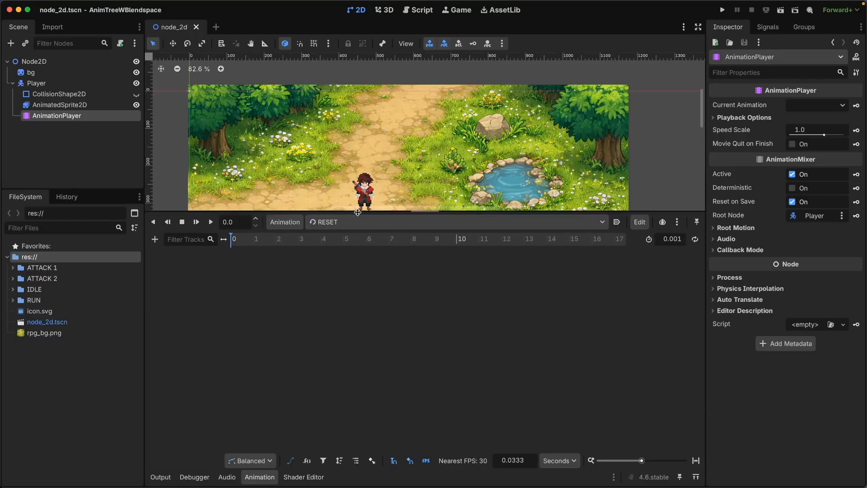
{"action": "left_click", "coordinate": [333, 222]}
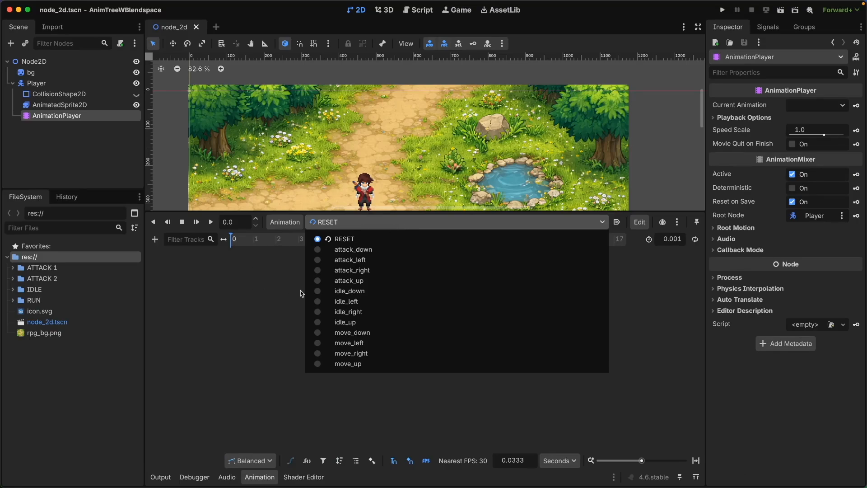
{"action": "left_click", "coordinate": [319, 291]}
- Load the idle_left animation and play it with more of the 2D scene in view
{"action": "left_click", "coordinate": [316, 222]}
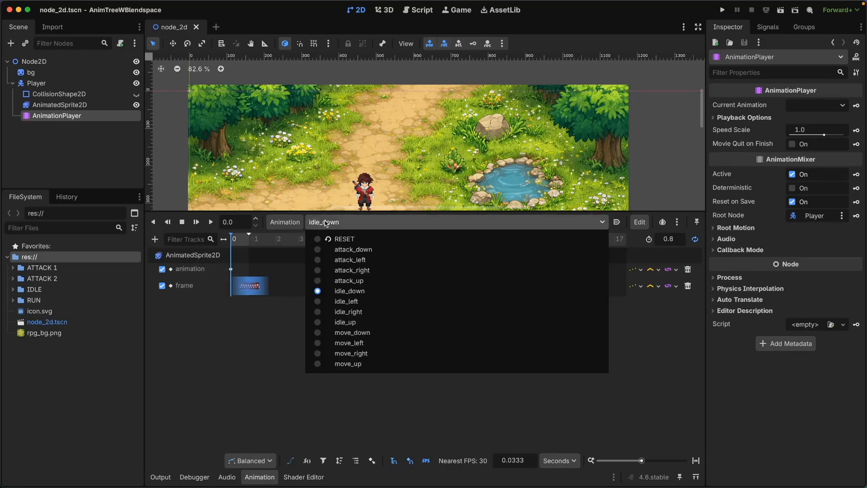
{"action": "left_click", "coordinate": [316, 307]}
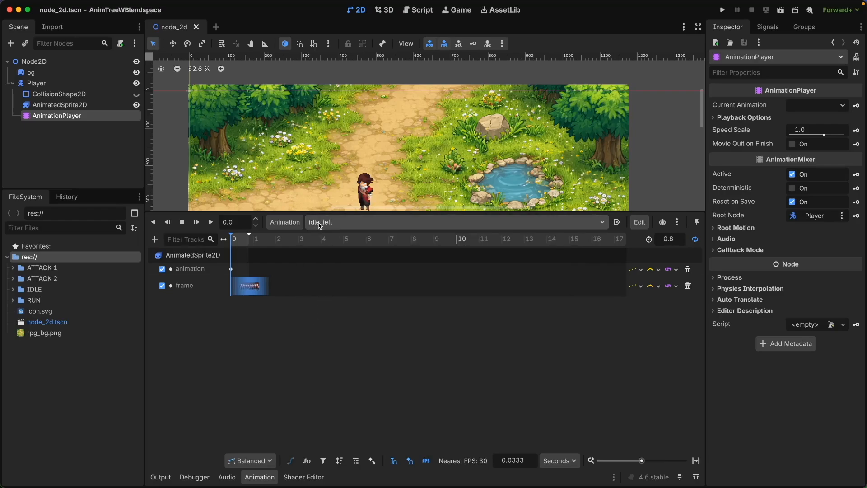
{"action": "left_click", "coordinate": [210, 222]}
{"action": "left_click_drag", "start_coordinate": [327, 211], "coordinate": [316, 302]}
- Preview the attack_left and attack_right animations on the player character
{"action": "left_click", "coordinate": [316, 312]}
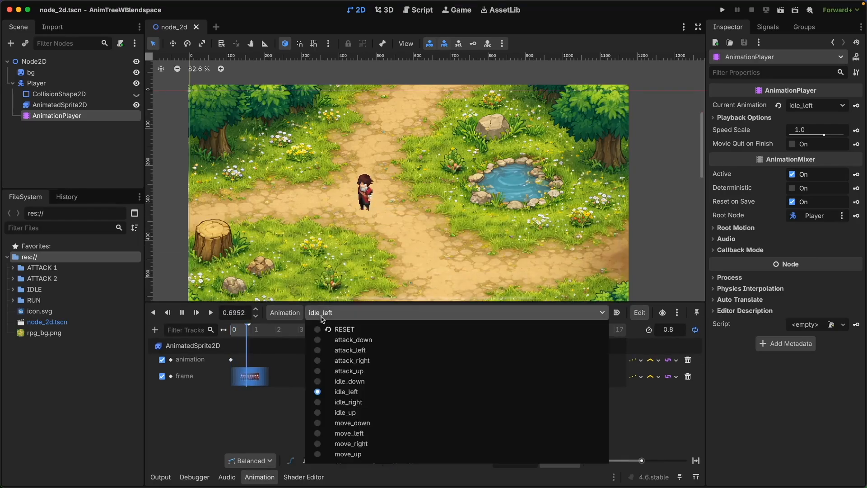
{"action": "left_click", "coordinate": [323, 354]}
{"action": "left_click", "coordinate": [213, 313]}
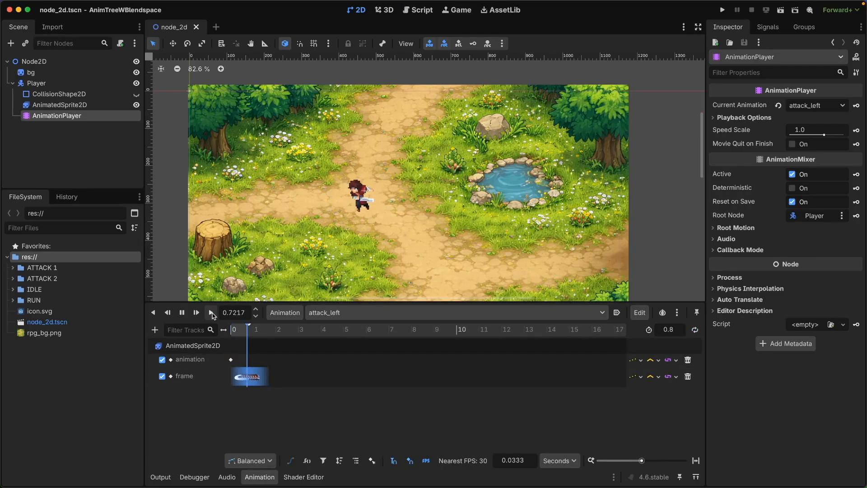
{"action": "left_click", "coordinate": [339, 313]}
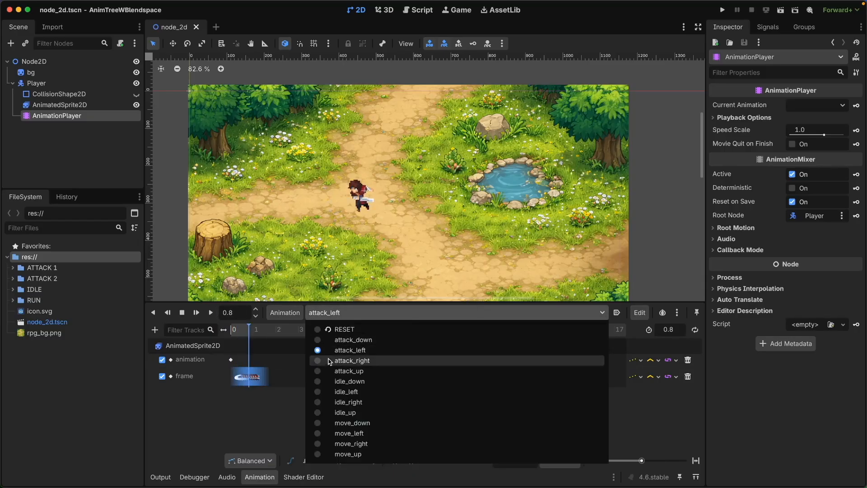
{"action": "left_click", "coordinate": [327, 361]}
{"action": "left_click", "coordinate": [212, 312]}
- Preview the move_left animation on the player character, leaving no node selected at the end
{"action": "left_click", "coordinate": [325, 313]}
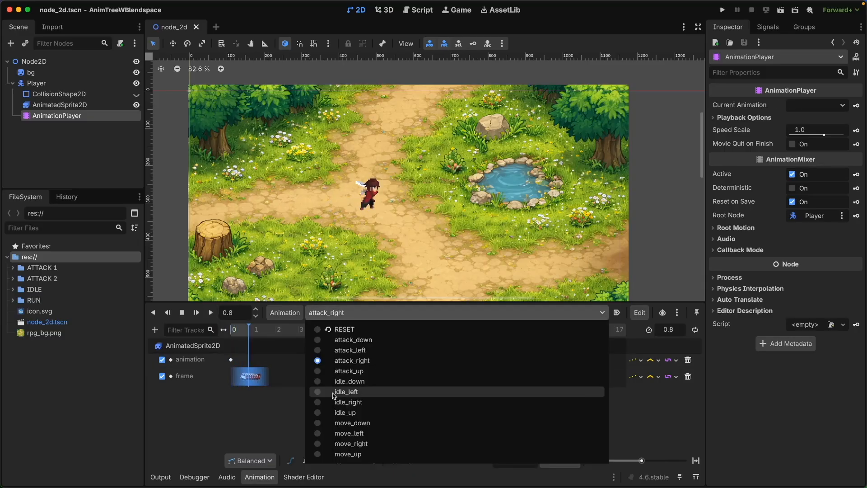
{"action": "left_click", "coordinate": [326, 433]}
{"action": "left_click", "coordinate": [209, 312]}
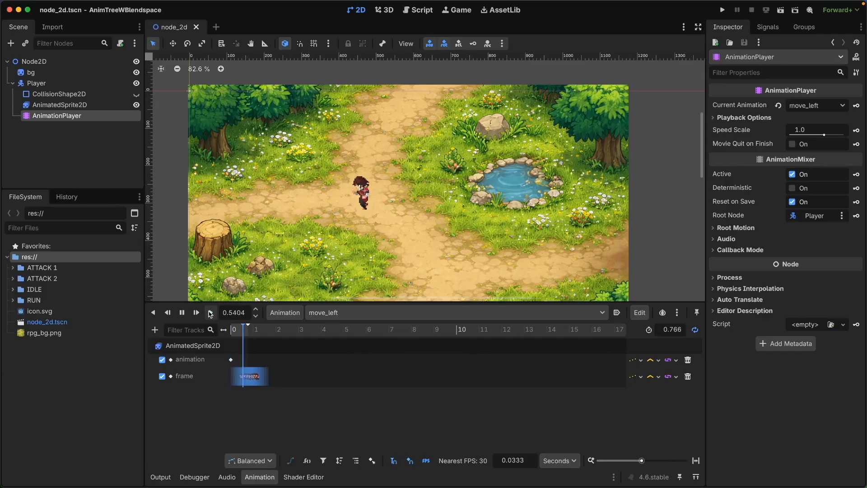
{"action": "left_click", "coordinate": [53, 168]}
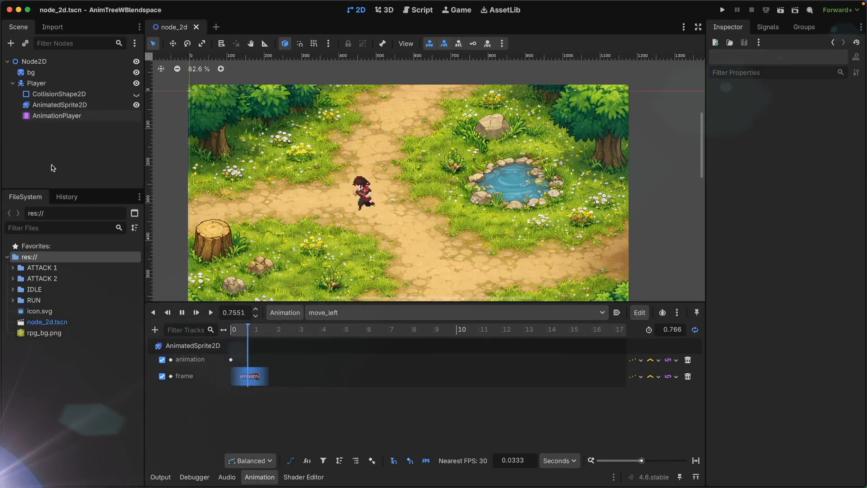
- Add an AnimationTree node as a child of the Player node
{"action": "left_click", "coordinate": [19, 84]}
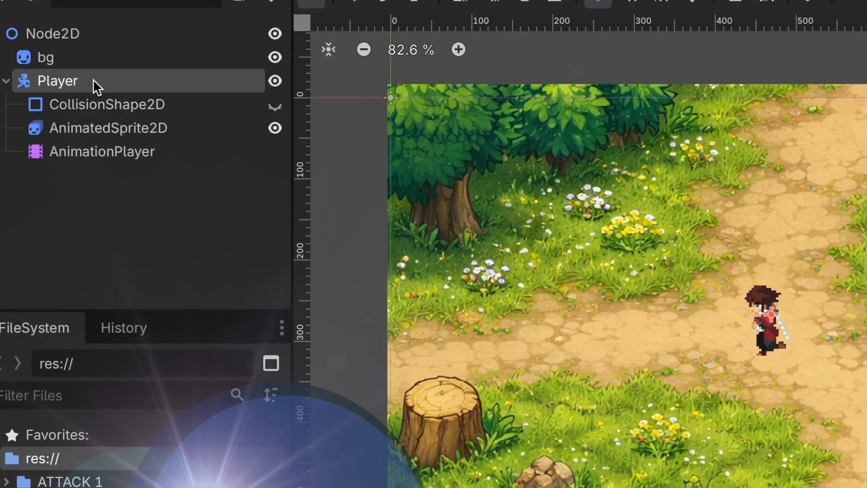
{"action": "right_click", "coordinate": [54, 83]}
{"action": "left_click", "coordinate": [173, 95]}
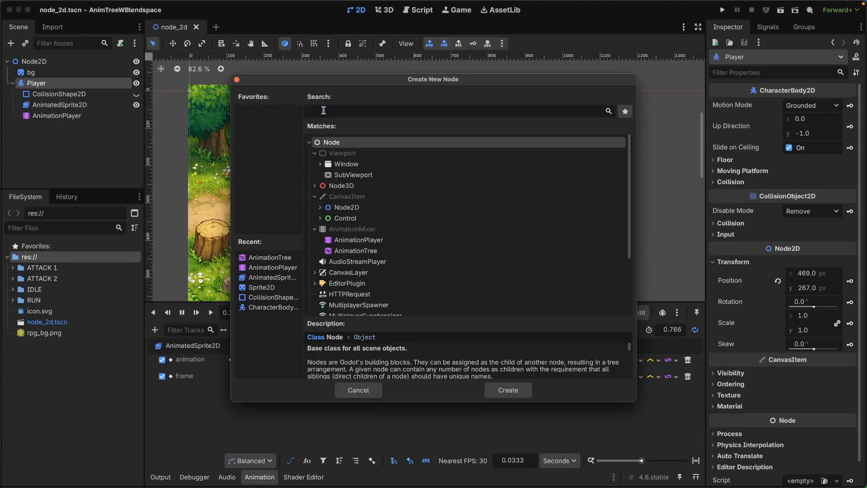
{"action": "type", "text": "animationtree"}
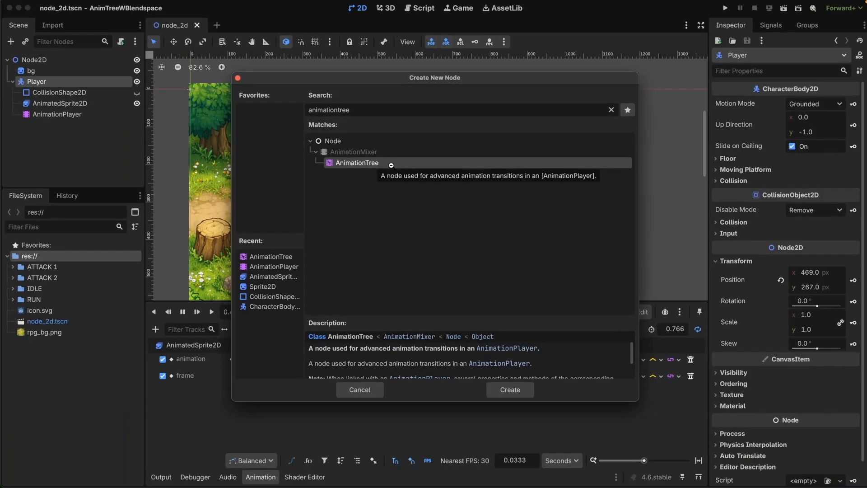
{"action": "left_click", "coordinate": [509, 389]}
- Set the AnimationTree node's Tree Root to a new AnimationNodeStateMachine
{"action": "left_click", "coordinate": [100, 163]}
{"action": "left_click", "coordinate": [100, 128]}
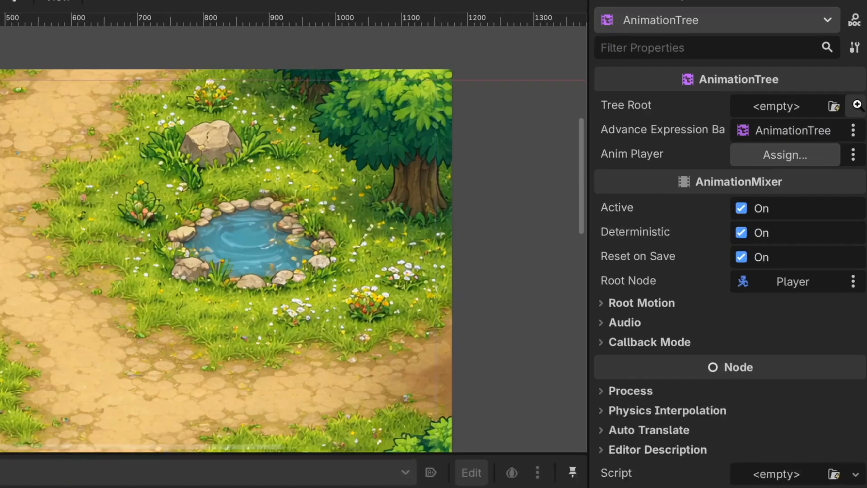
{"action": "left_click", "coordinate": [856, 106]}
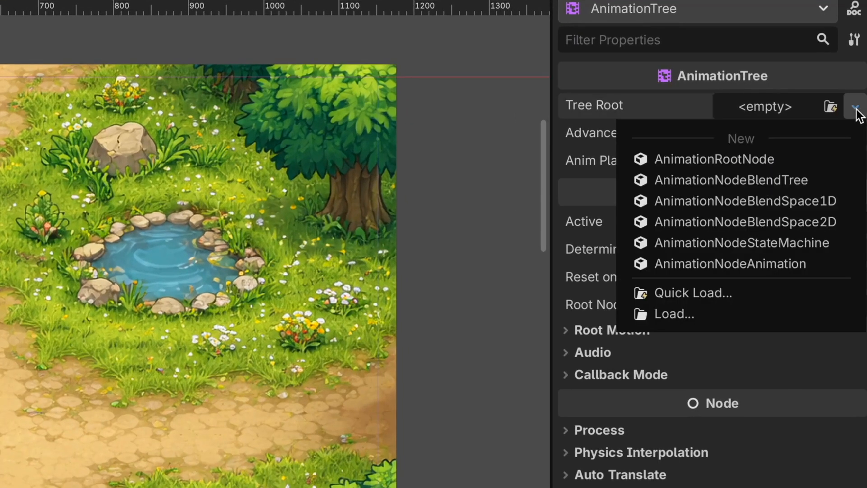
{"action": "left_click", "coordinate": [805, 242]}
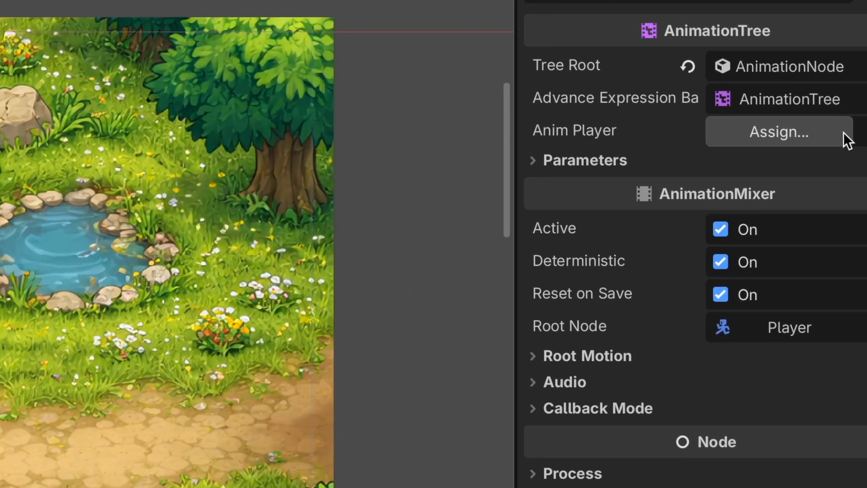
- Assign the Player's AnimationPlayer node as the AnimationTree's Anim Player
{"action": "left_click", "coordinate": [844, 135]}
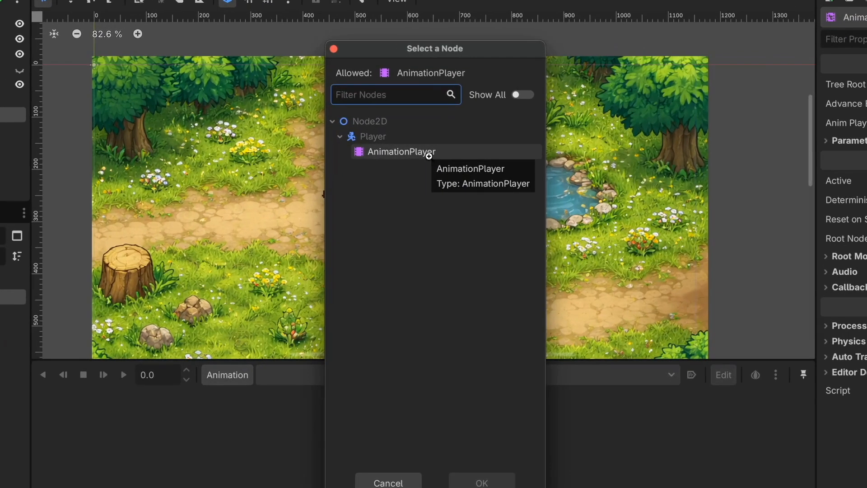
{"action": "left_click", "coordinate": [431, 155]}
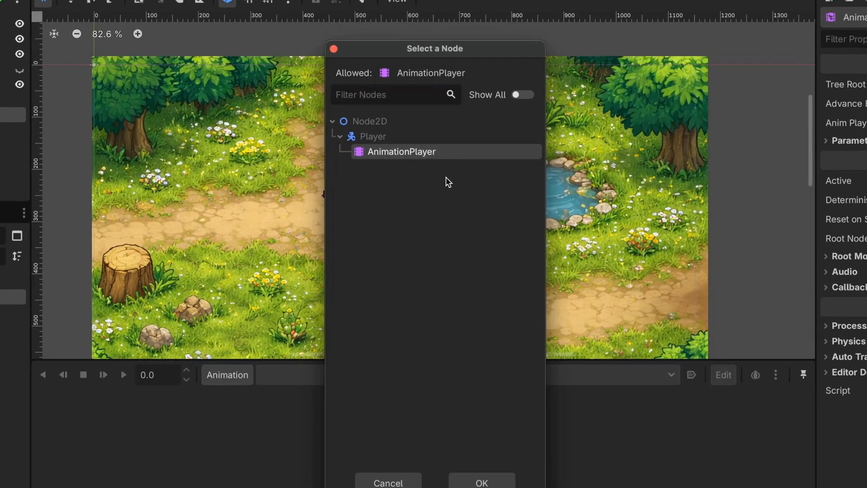
{"action": "left_click", "coordinate": [461, 477]}
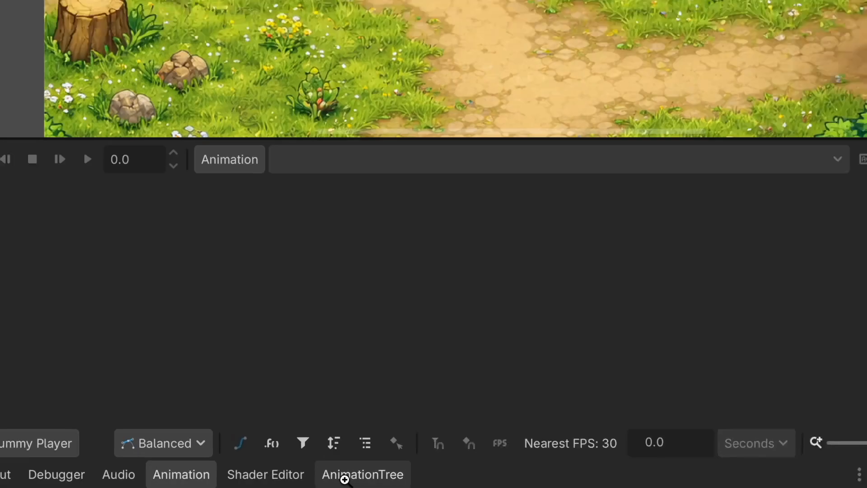
- In the AnimationTree state machine, add a BlendSpace2D state named Idle and place it slightly below and beside Start
{"action": "left_click", "coordinate": [351, 478]}
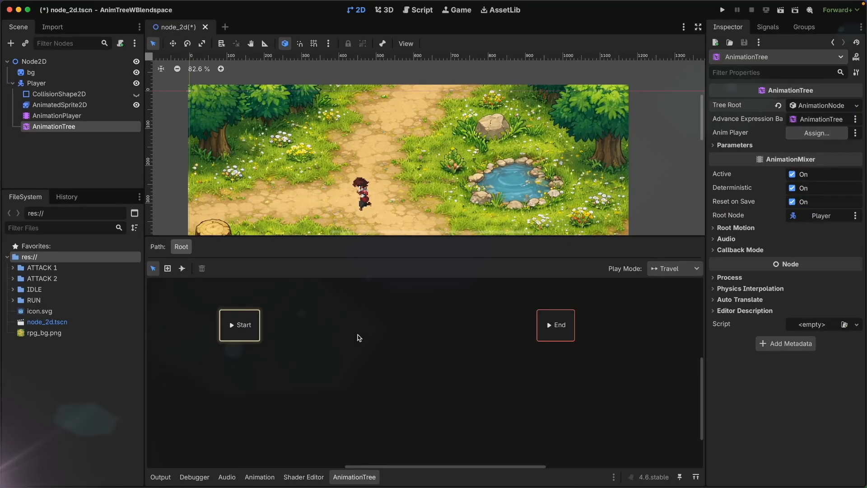
{"action": "left_click", "coordinate": [338, 303]}
{"action": "right_click", "coordinate": [343, 314]}
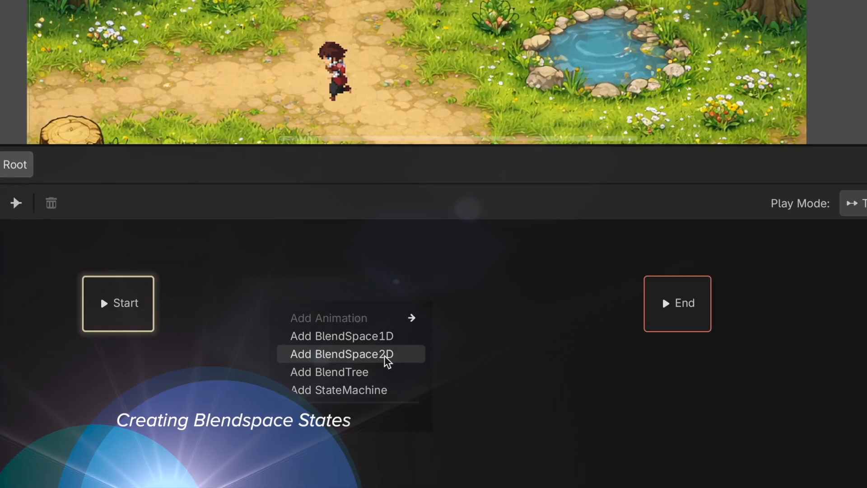
{"action": "left_click", "coordinate": [381, 354]}
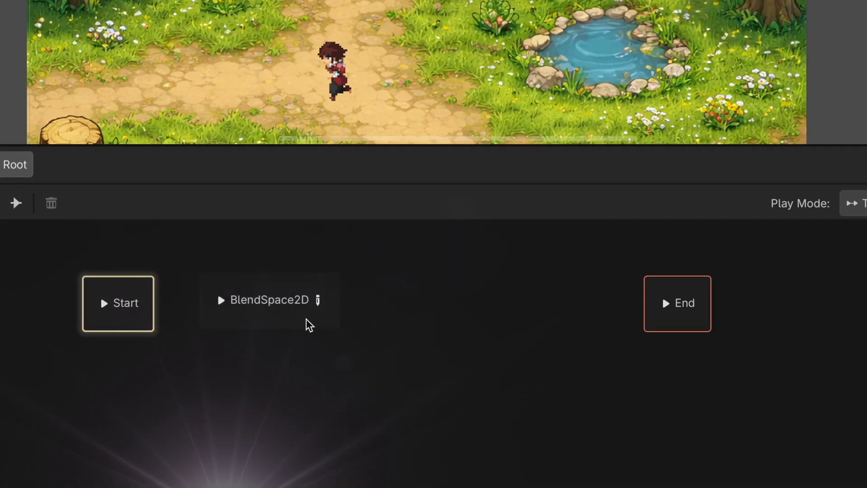
{"action": "double_click", "coordinate": [297, 302]}
{"action": "type", "text": "Idle"}
{"action": "key", "text": "Return"}
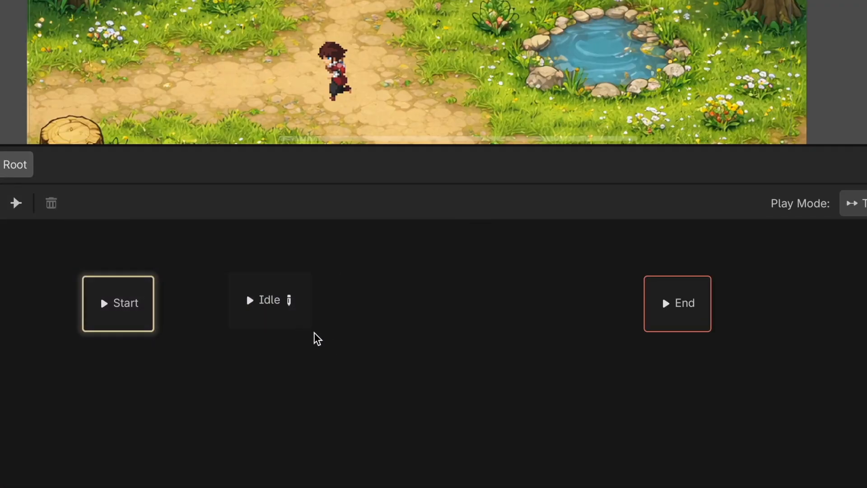
{"action": "left_click_drag", "start_coordinate": [295, 321], "coordinate": [309, 376]}
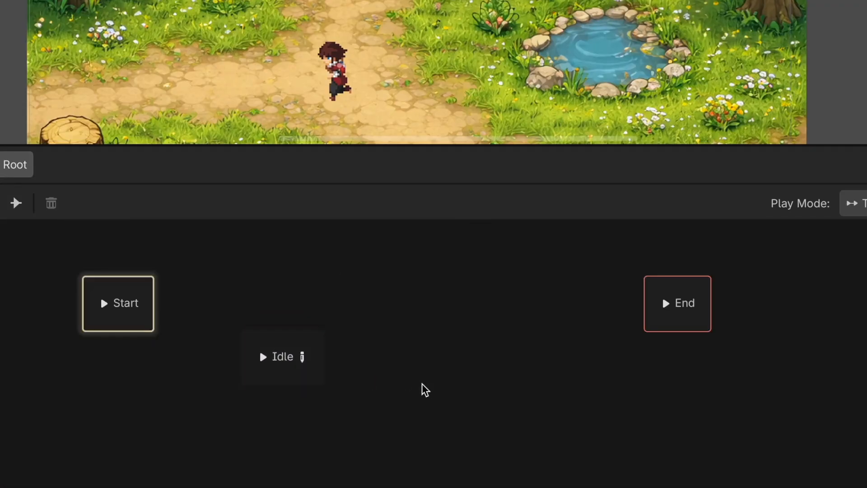
- Add a second BlendSpace2D state named Walk, level with Idle and nearer to End
{"action": "right_click", "coordinate": [518, 366]}
{"action": "left_click", "coordinate": [584, 416]}
{"action": "double_click", "coordinate": [522, 361]}
{"action": "type", "text": "Walk"}
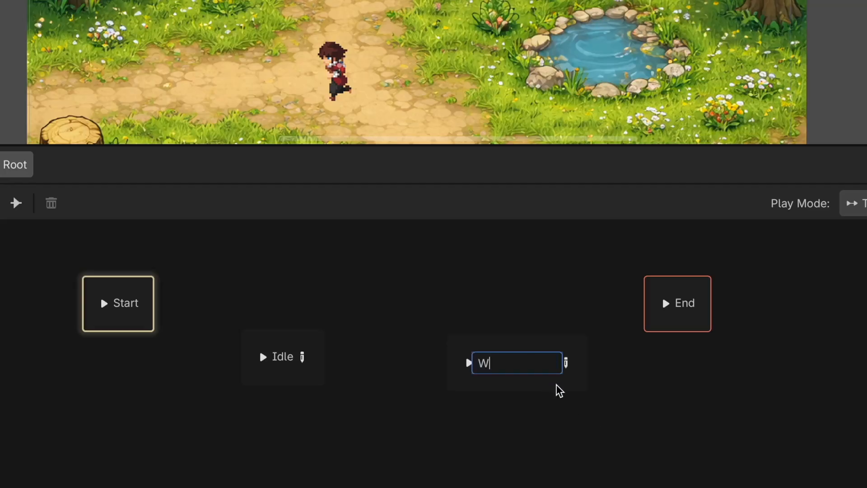
{"action": "key", "text": "Return"}
{"action": "left_click", "coordinate": [500, 348]}
{"action": "left_click", "coordinate": [419, 291]}
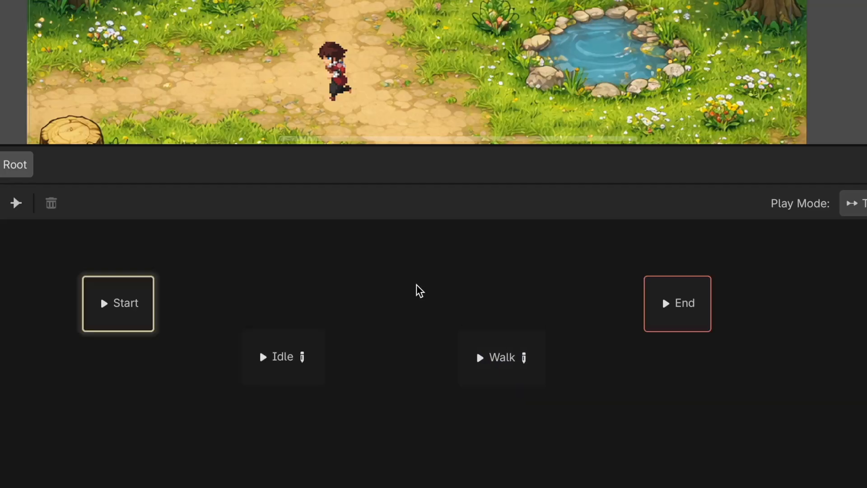
- Add a third BlendSpace2D state named Attack and place it above and between Idle and Walk
{"action": "right_click", "coordinate": [370, 273]}
{"action": "left_click", "coordinate": [402, 319]}
{"action": "double_click", "coordinate": [387, 273]}
{"action": "type", "text": "Attack"}
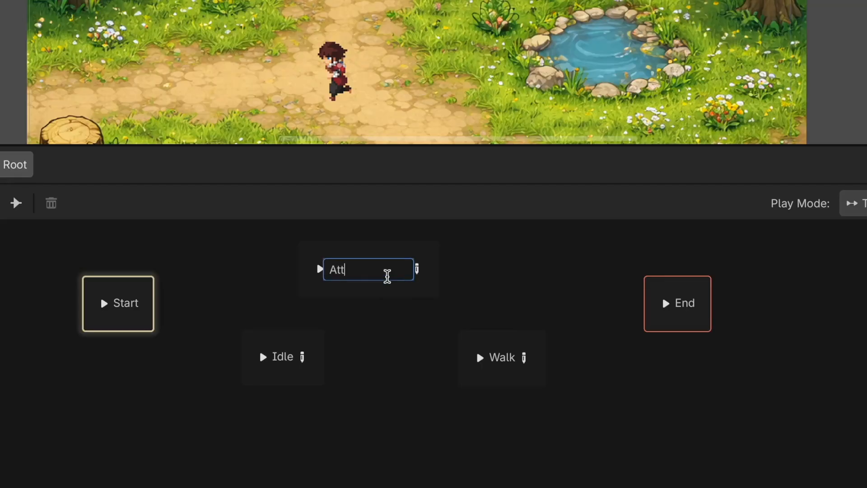
{"action": "key", "text": "Return"}
{"action": "left_click", "coordinate": [399, 289]}
{"action": "left_click", "coordinate": [412, 350]}
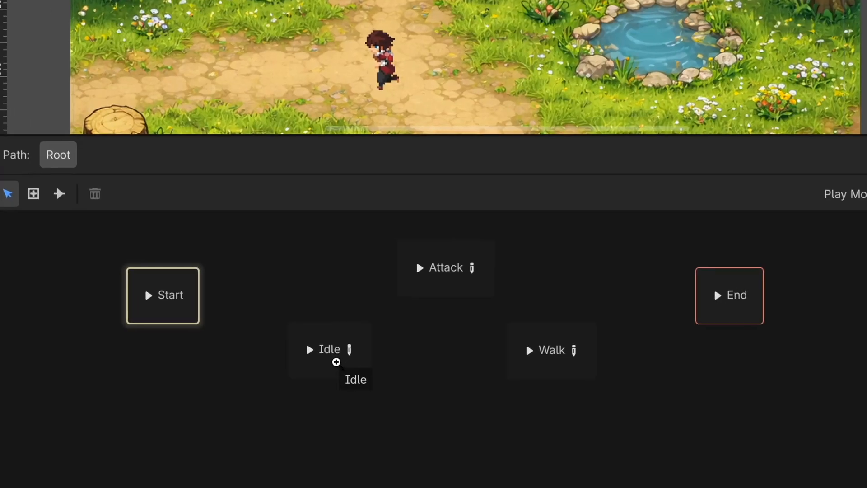
- Open the Idle blend space and add an idle_left animation point at x -1, y 0
{"action": "left_click", "coordinate": [344, 355]}
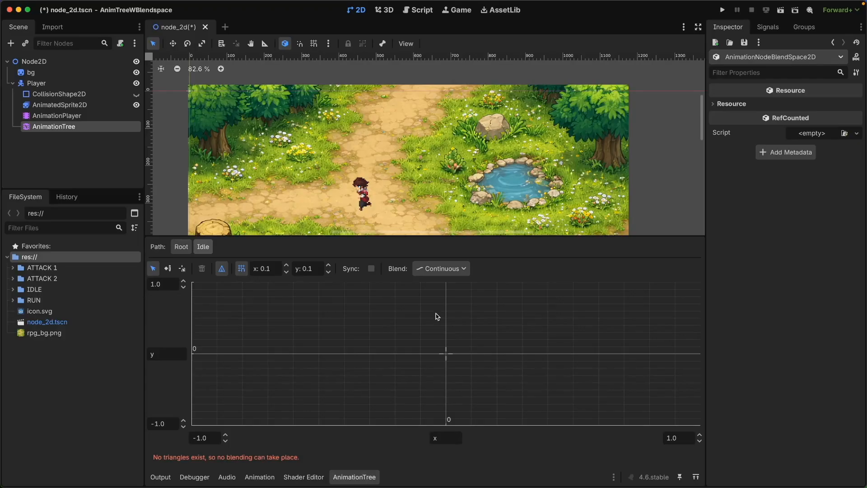
{"action": "right_click", "coordinate": [484, 314]}
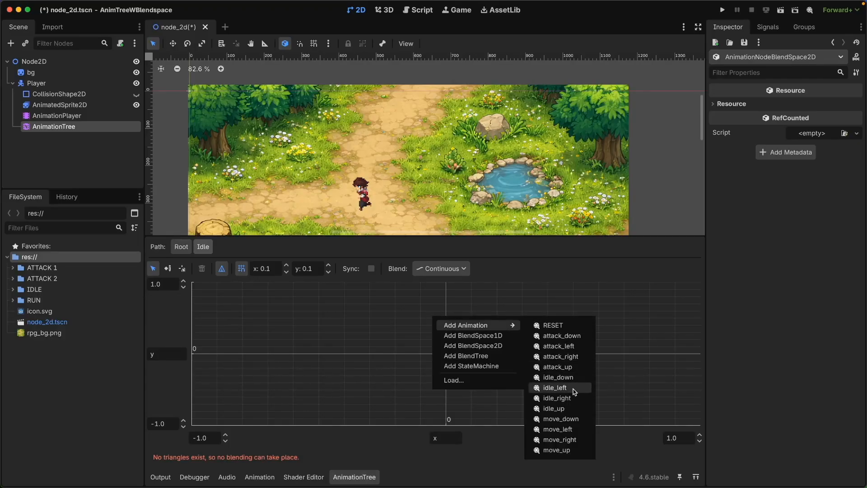
{"action": "left_click", "coordinate": [555, 388]}
{"action": "left_click", "coordinate": [418, 318]}
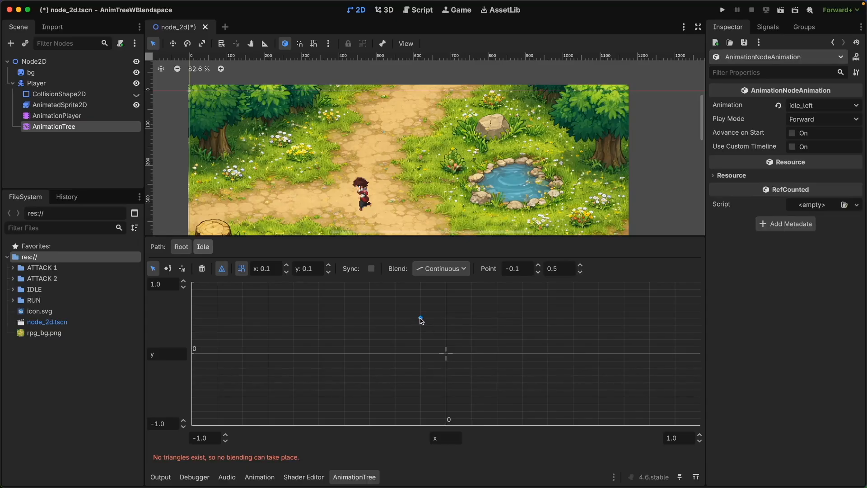
{"action": "left_click", "coordinate": [420, 318]}
{"action": "left_click", "coordinate": [420, 318]}
{"action": "left_click", "coordinate": [352, 331]}
- Add a second idle animation point to the Idle blend space at x 1, y 0
{"action": "right_click", "coordinate": [418, 332]}
{"action": "mouse_move", "coordinate": [431, 338]}
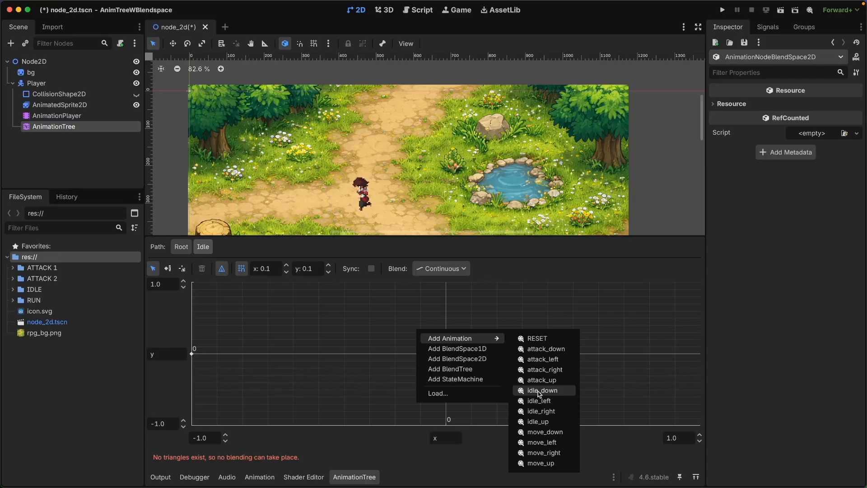
{"action": "left_click", "coordinate": [538, 391]}
- Add an idle_up animation point to the Idle blend space and place it at x 0, y -1
{"action": "right_click", "coordinate": [421, 325]}
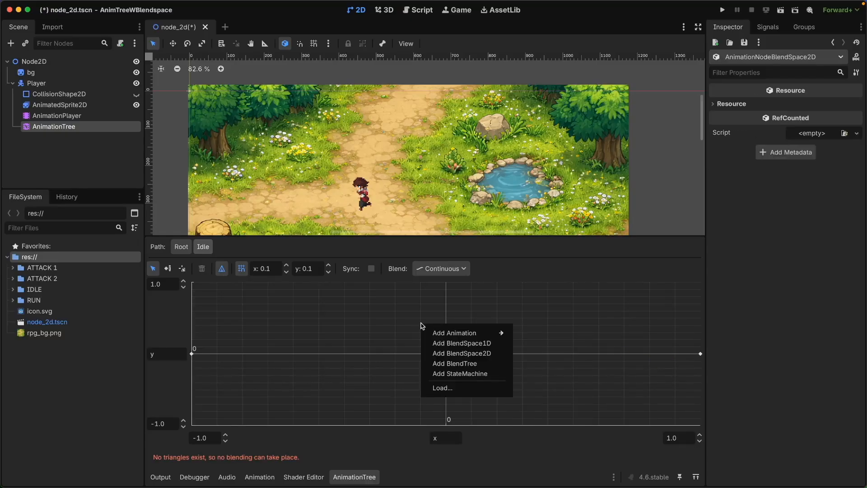
{"action": "mouse_move", "coordinate": [454, 332]}
{"action": "left_click", "coordinate": [540, 416]}
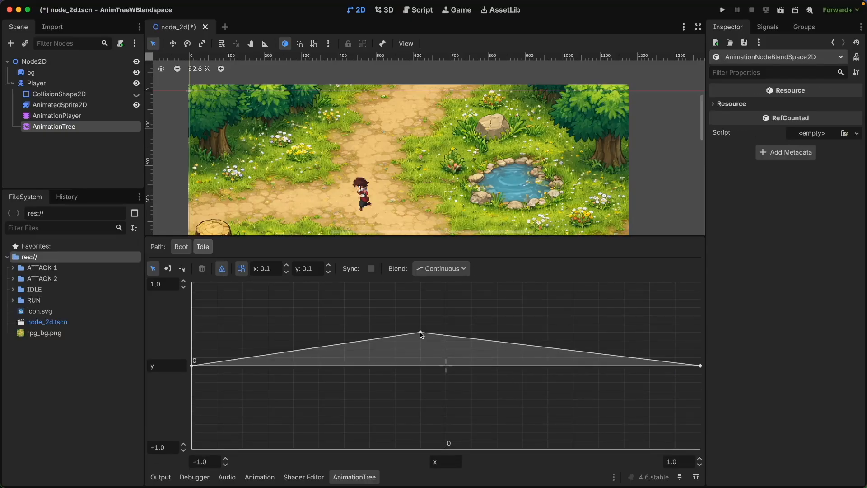
{"action": "left_click_drag", "start_coordinate": [419, 333], "coordinate": [445, 449]}
- Add an idle_down animation point to the Idle blend space and place it at x 0, y 1
{"action": "right_click", "coordinate": [471, 324]}
{"action": "mouse_move", "coordinate": [492, 332]}
{"action": "left_click", "coordinate": [585, 387]}
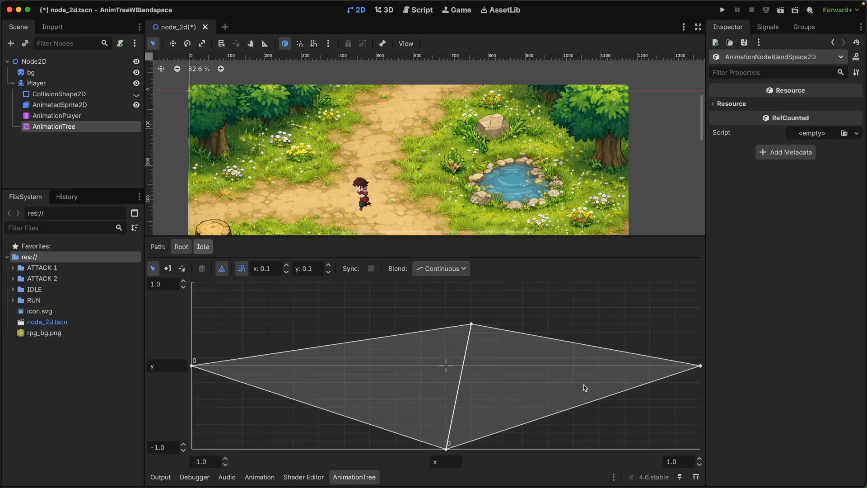
{"action": "left_click_drag", "start_coordinate": [471, 325], "coordinate": [446, 282]}
{"action": "left_click", "coordinate": [562, 298]}
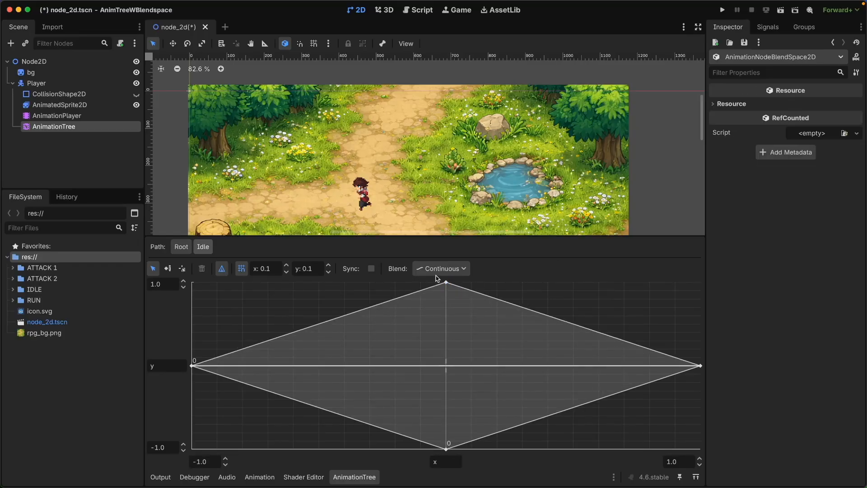
- Open the Walk blend space and add a move_left animation point at x -1, y 0
{"action": "left_click", "coordinate": [182, 246]}
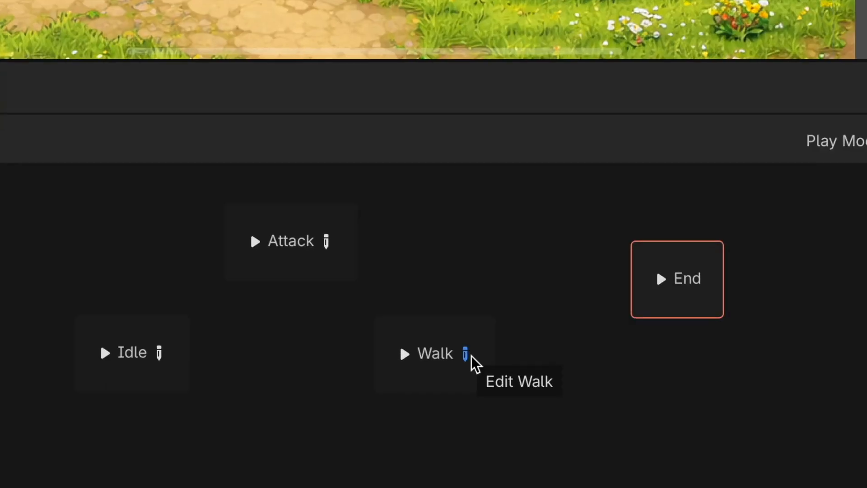
{"action": "left_click", "coordinate": [723, 444]}
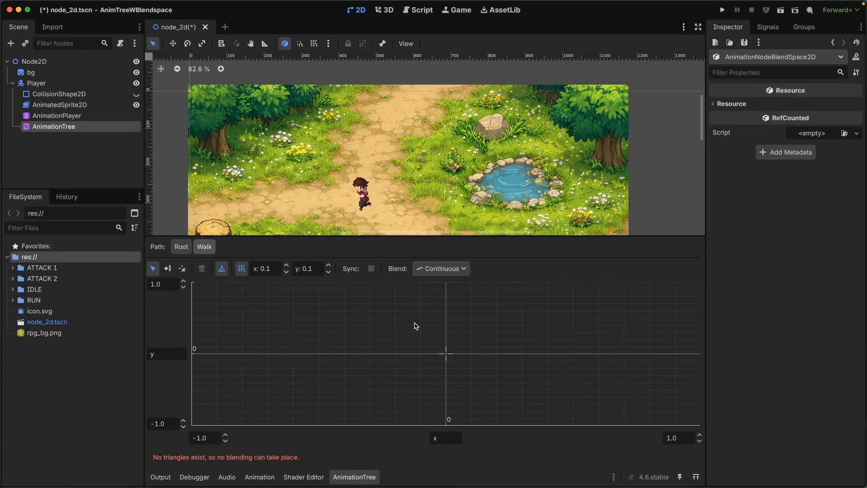
{"action": "right_click", "coordinate": [415, 325]}
{"action": "mouse_move", "coordinate": [434, 331]}
{"action": "left_click", "coordinate": [558, 427]}
{"action": "left_click_drag", "start_coordinate": [420, 325], "coordinate": [192, 353]}
- Add a move_right animation point to the Walk blend space and place it at x 1, y 0
{"action": "left_click", "coordinate": [426, 333]}
{"action": "right_click", "coordinate": [425, 333]}
{"action": "left_click", "coordinate": [554, 455]}
{"action": "left_click_drag", "start_coordinate": [420, 332], "coordinate": [707, 353]}
- Add a move_up animation point to the Walk blend space and place it at x 0, y -1
{"action": "left_click", "coordinate": [509, 322]}
{"action": "right_click", "coordinate": [478, 318]}
{"action": "mouse_move", "coordinate": [501, 326]}
{"action": "left_click", "coordinate": [588, 450]}
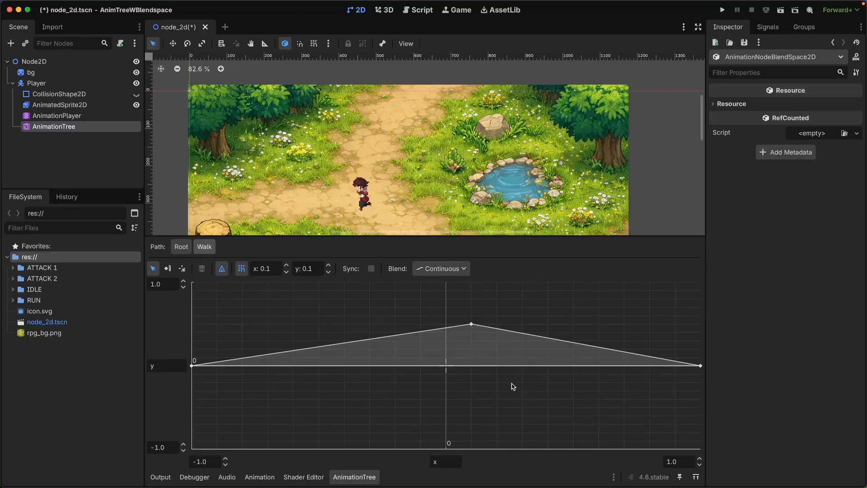
{"action": "left_click_drag", "start_coordinate": [471, 323], "coordinate": [446, 449]}
- Add a move_down animation point to the Walk blend space and place it at x 0, y 1
{"action": "right_click", "coordinate": [479, 323]}
{"action": "left_click", "coordinate": [595, 428]}
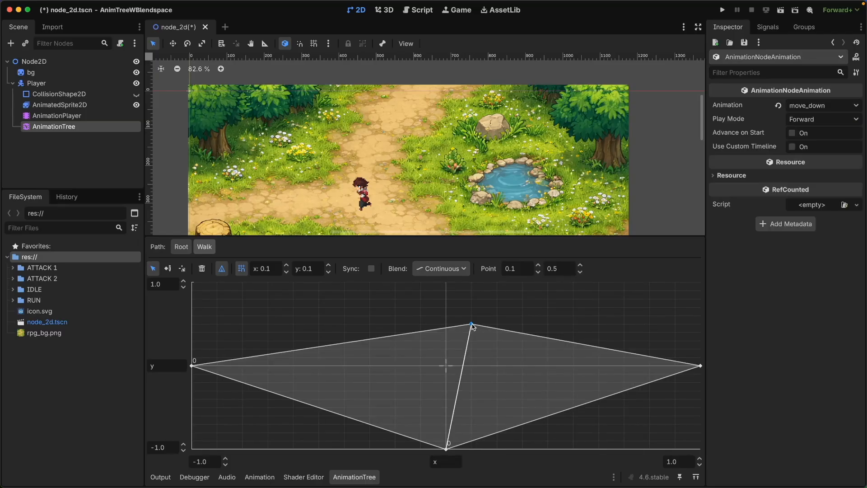
{"action": "left_click_drag", "start_coordinate": [471, 324], "coordinate": [446, 284]}
{"action": "left_click", "coordinate": [269, 303]}
- Open the Attack blend space and add an attack_left animation point at x -1, y 0
{"action": "left_click", "coordinate": [181, 246]}
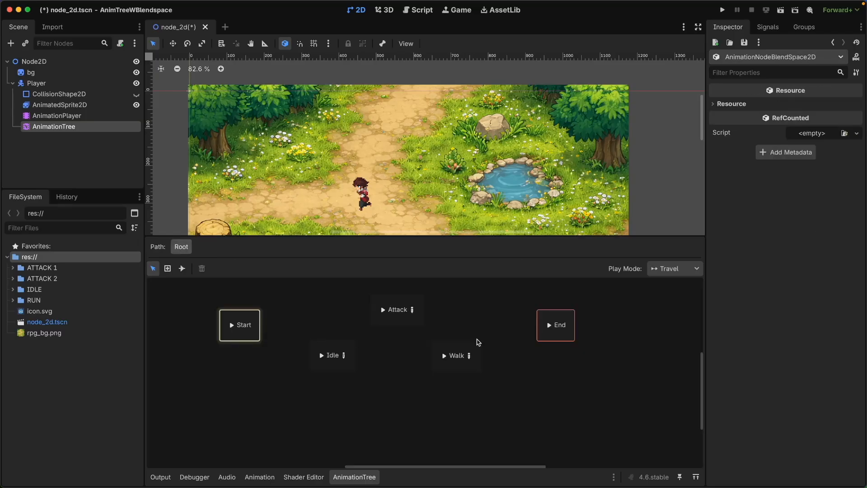
{"action": "left_click", "coordinate": [412, 310]}
{"action": "right_click", "coordinate": [415, 323]}
{"action": "mouse_move", "coordinate": [445, 325]}
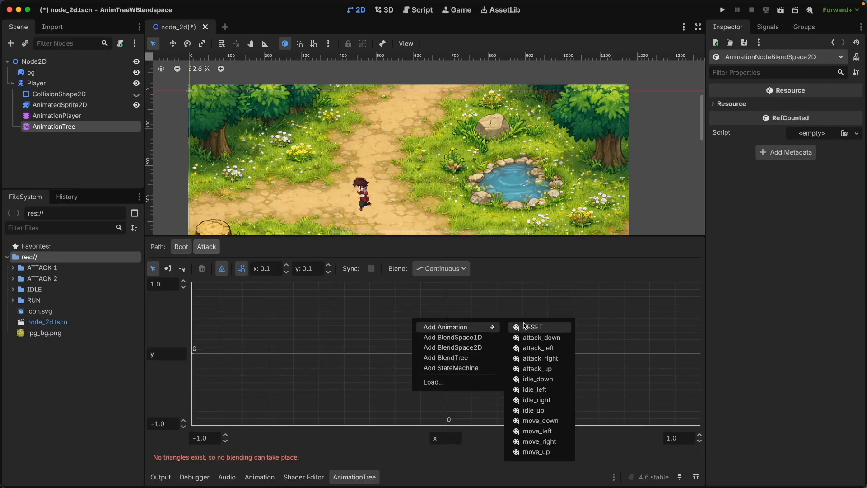
{"action": "left_click", "coordinate": [523, 348]}
{"action": "left_click_drag", "start_coordinate": [421, 317], "coordinate": [192, 353]}
- Add an attack_right animation point to the Attack blend space and place it at x 1, y 0
{"action": "left_click", "coordinate": [373, 316]}
{"action": "right_click", "coordinate": [372, 316]}
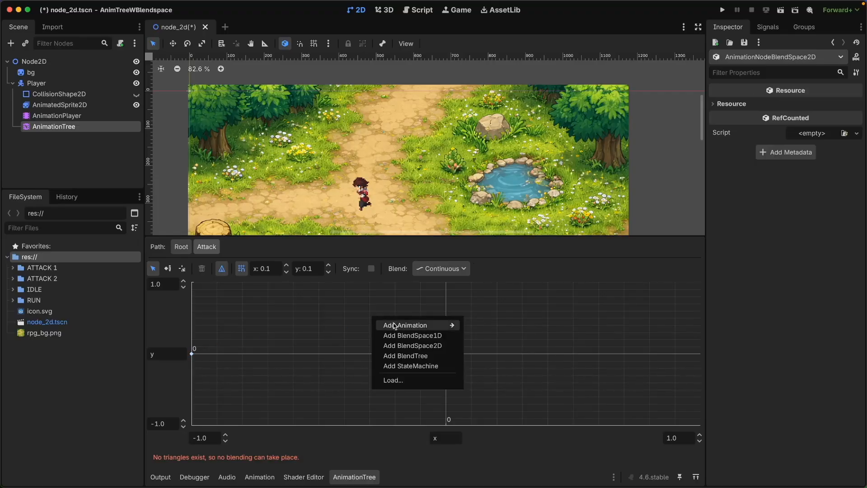
{"action": "mouse_move", "coordinate": [393, 324]}
{"action": "left_click", "coordinate": [481, 356]}
{"action": "left_click_drag", "start_coordinate": [370, 318], "coordinate": [699, 352]}
- Add an attack_up animation point to the Attack blend space and place it at x 0, y -1
{"action": "left_click", "coordinate": [479, 328]}
{"action": "right_click", "coordinate": [480, 327]}
{"action": "mouse_move", "coordinate": [500, 338]}
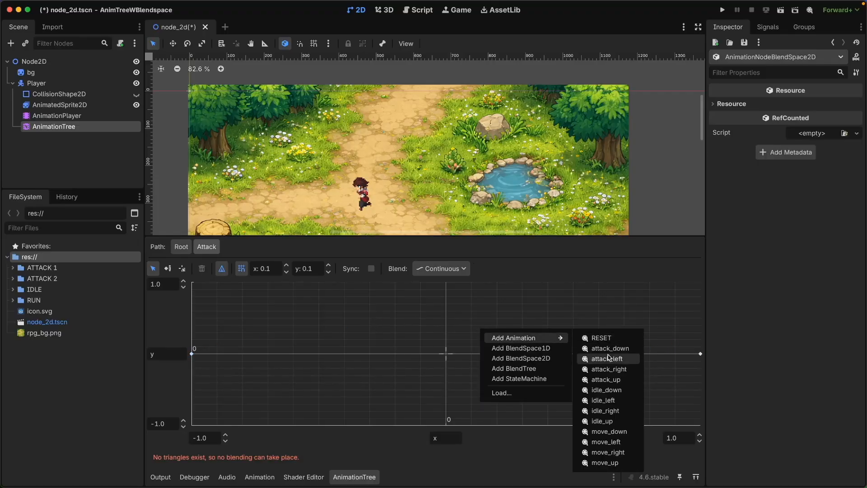
{"action": "left_click", "coordinate": [601, 379]}
{"action": "left_click_drag", "start_coordinate": [472, 332], "coordinate": [446, 448]}
- Add an attack_down animation point to the Attack blend space and place it at x 0, y 1
{"action": "left_click", "coordinate": [476, 319]}
{"action": "right_click", "coordinate": [476, 319]}
{"action": "mouse_move", "coordinate": [520, 327]}
{"action": "left_click", "coordinate": [605, 338]}
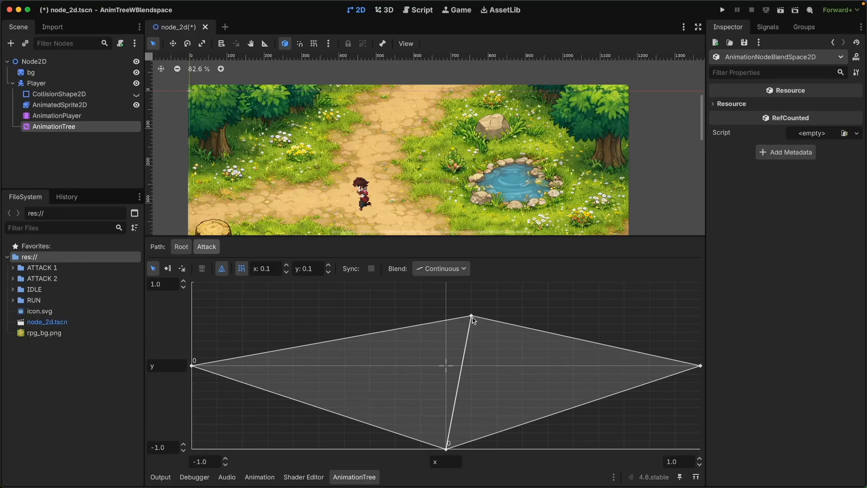
{"action": "left_click_drag", "start_coordinate": [474, 317], "coordinate": [447, 283]}
{"action": "left_click", "coordinate": [415, 319]}
{"action": "key", "text": "super+s"}
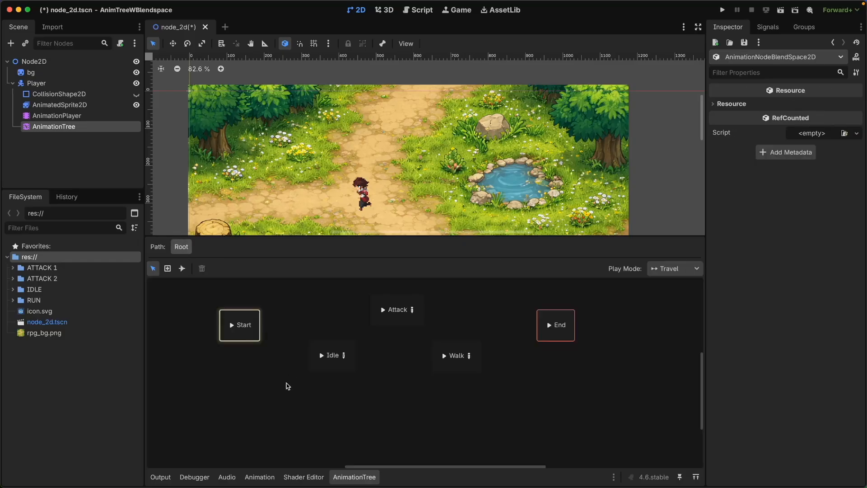
- Open the Idle blend space from the state machine root and set its blend mode to Discrete
{"action": "left_click", "coordinate": [351, 379]}
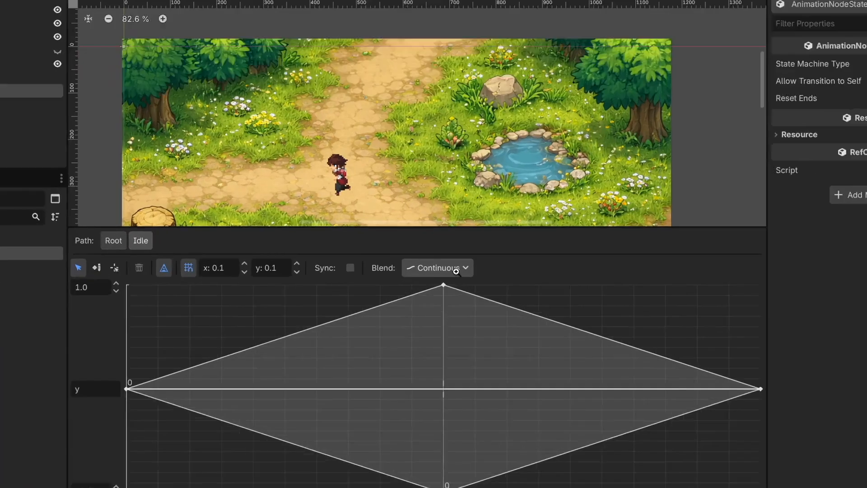
{"action": "left_click", "coordinate": [442, 271]}
{"action": "left_click", "coordinate": [422, 318]}
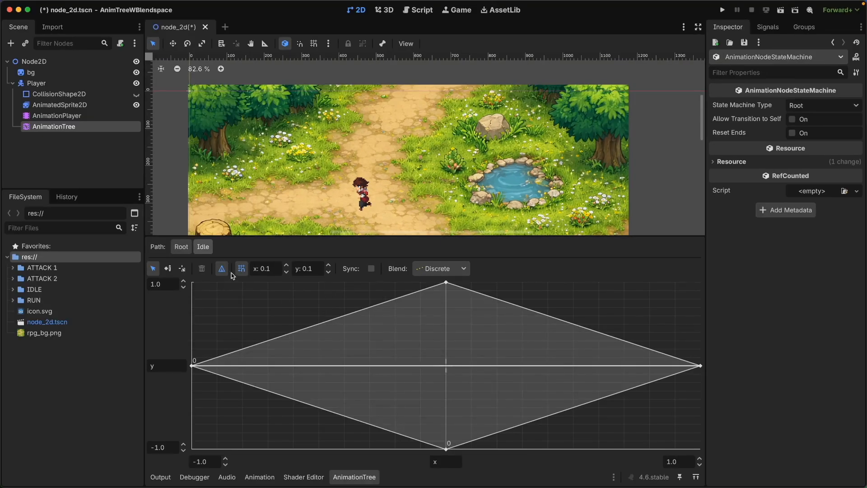
- Return to the root state machine, open the Walk blend space and set its blend mode to Discrete
{"action": "left_click", "coordinate": [182, 247]}
{"action": "left_click", "coordinate": [478, 379]}
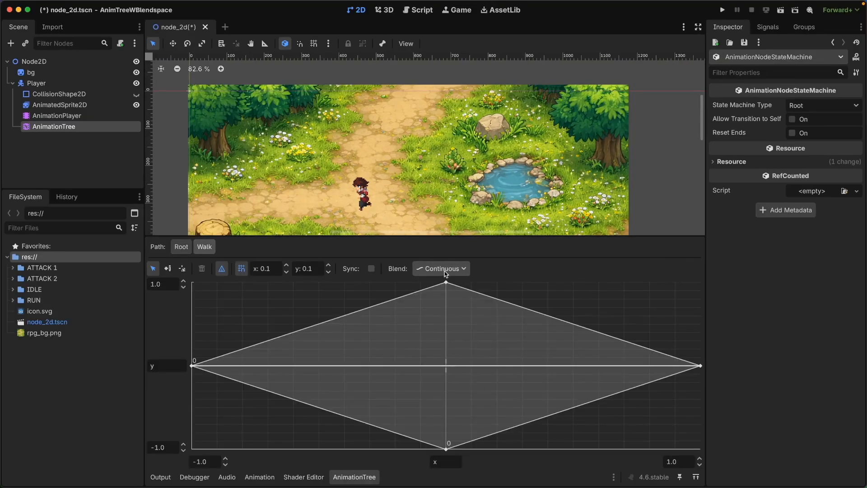
{"action": "left_click", "coordinate": [441, 268]}
{"action": "left_click", "coordinate": [438, 294]}
- Set the Attack blend space's blend mode to Discrete, then return to the root state machine and save the scene
{"action": "left_click", "coordinate": [181, 246]}
{"action": "left_click", "coordinate": [420, 333]}
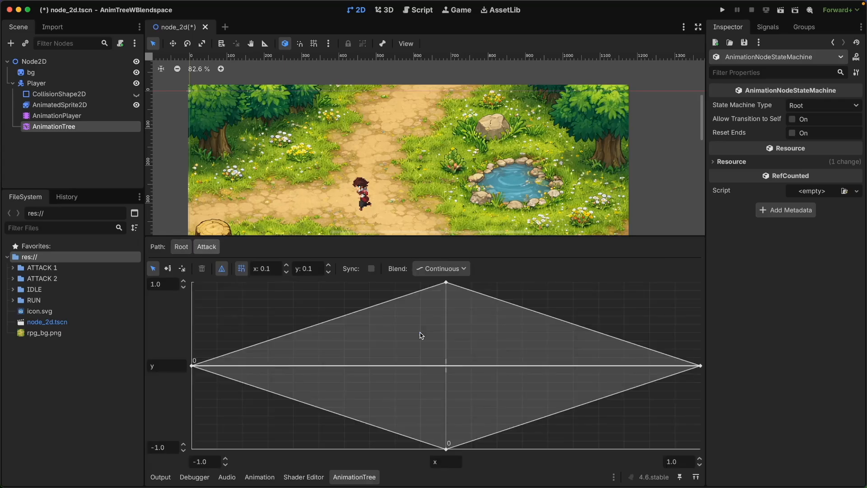
{"action": "left_click", "coordinate": [442, 268]}
{"action": "left_click", "coordinate": [442, 296]}
{"action": "left_click", "coordinate": [181, 246]}
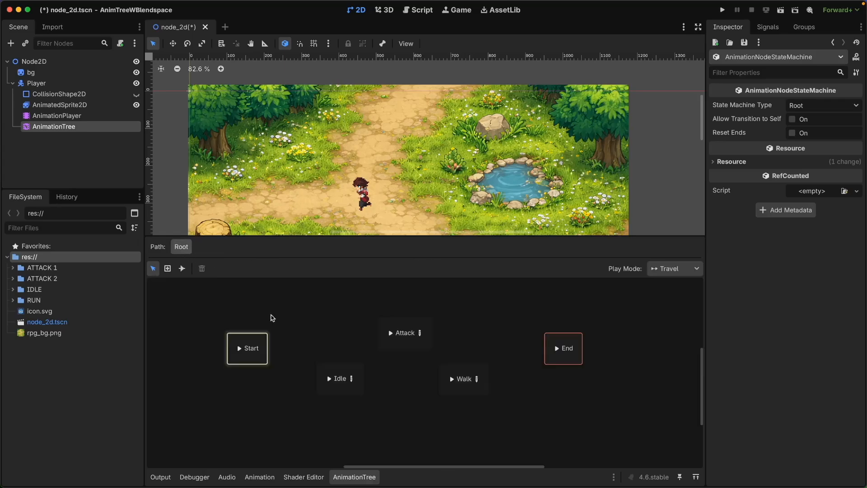
{"action": "key", "text": "super+s"}
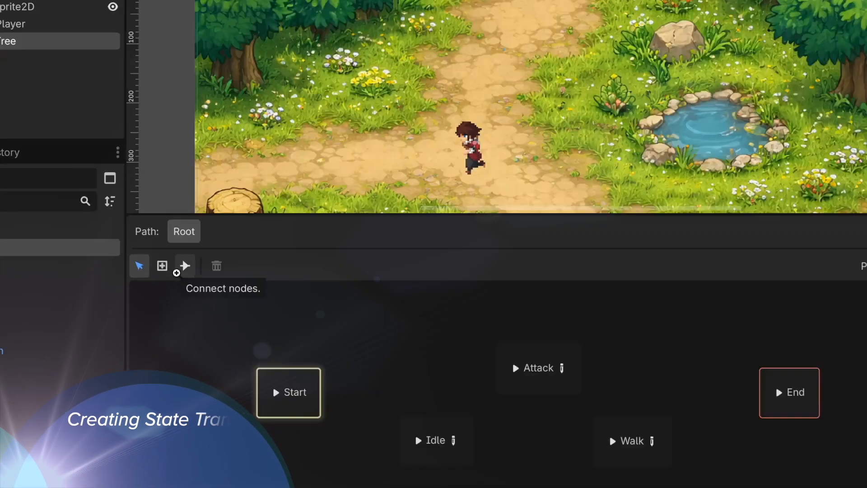
- Connect Idle to Walk with an Immediate transition and set its advance condition to is_moving
{"action": "left_click", "coordinate": [182, 268]}
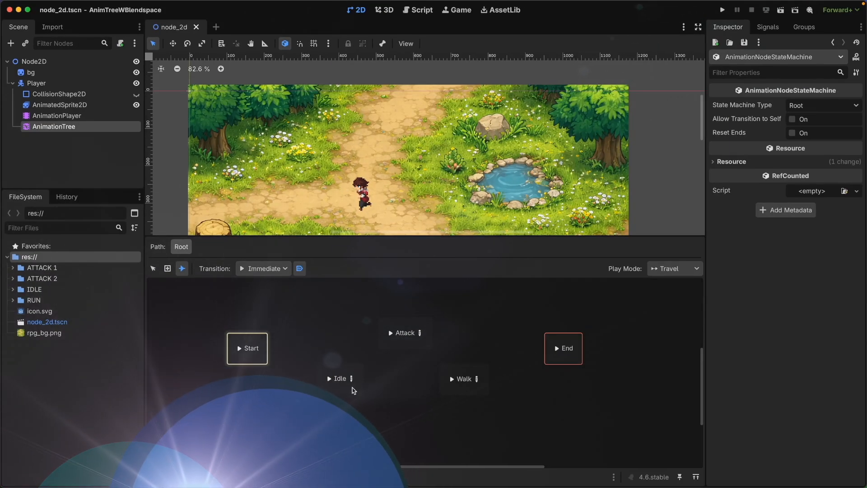
{"action": "left_click_drag", "start_coordinate": [355, 388], "coordinate": [466, 384]}
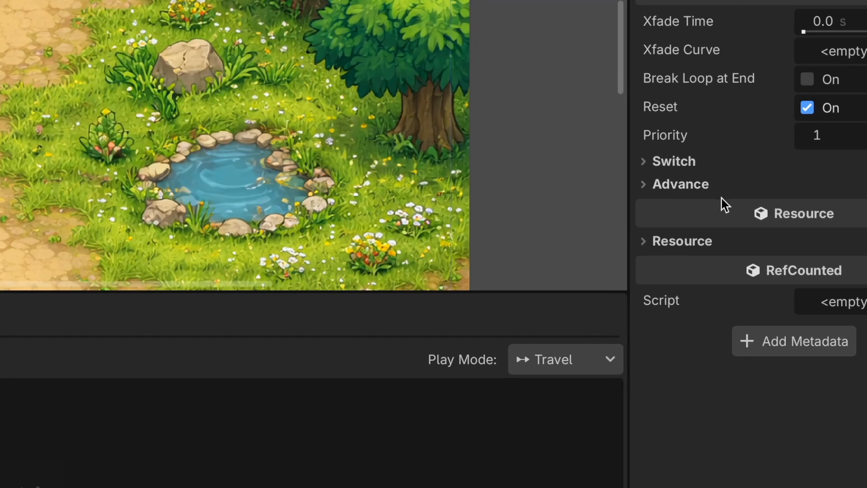
{"action": "left_click", "coordinate": [767, 184]}
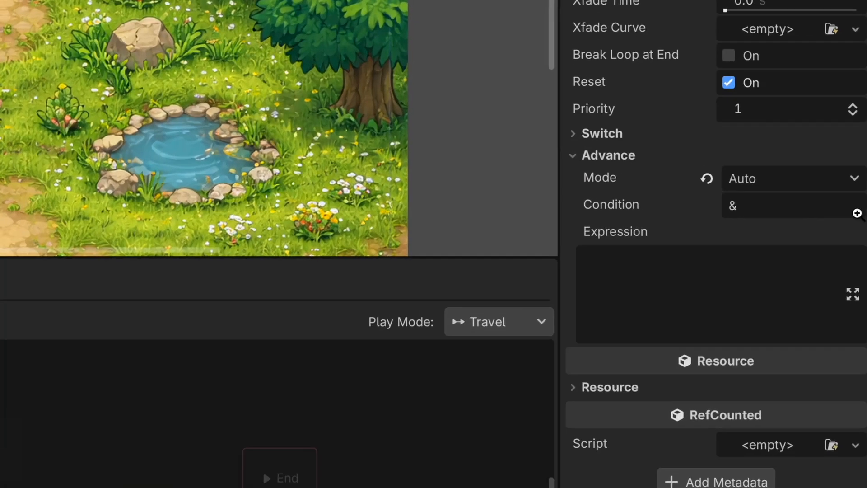
{"action": "left_click", "coordinate": [835, 214]}
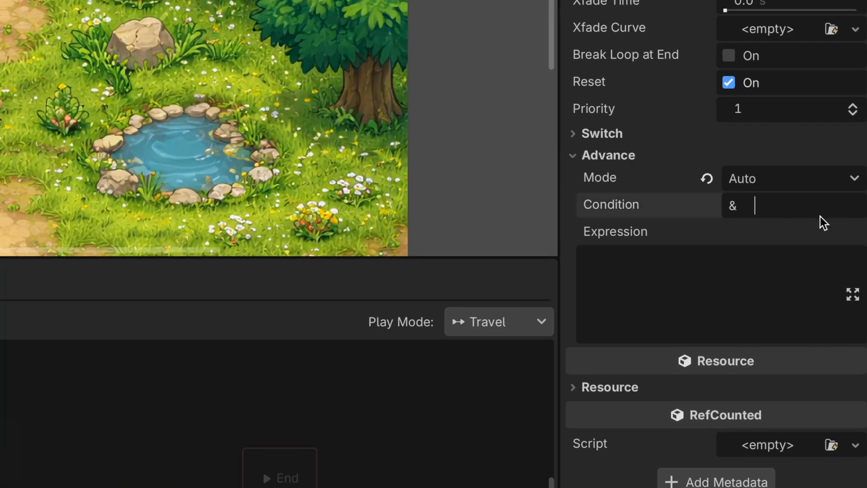
{"action": "type", "text": "is_moving"}
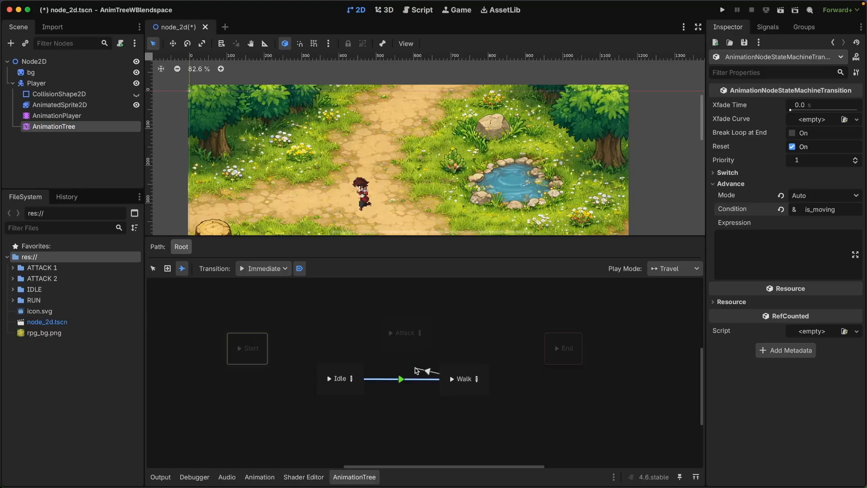
- Connect Walk back to Idle with a transition and set its advance condition to is_idle
{"action": "left_click_drag", "start_coordinate": [415, 370], "coordinate": [341, 374]}
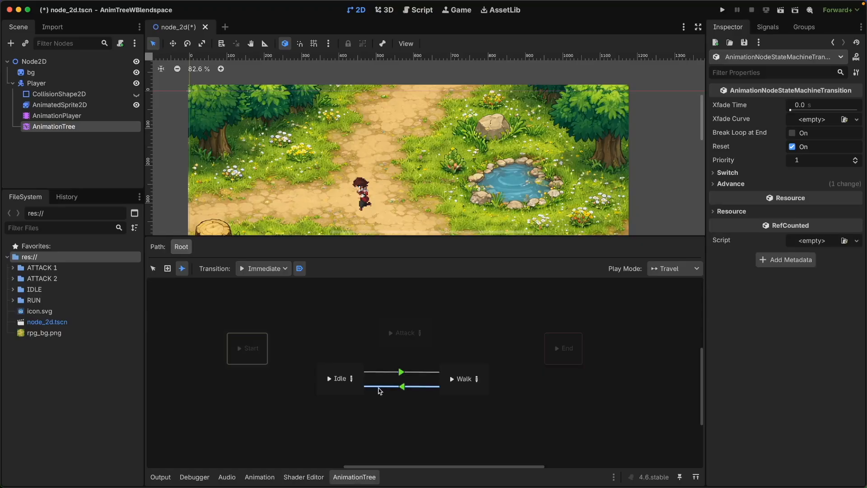
{"action": "left_click", "coordinate": [714, 184]}
{"action": "left_click", "coordinate": [835, 214]}
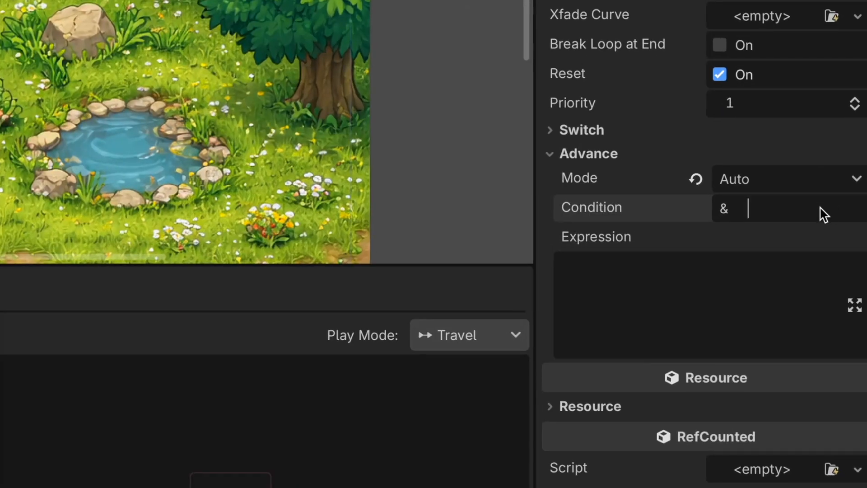
{"action": "type", "text": "is_idle"}
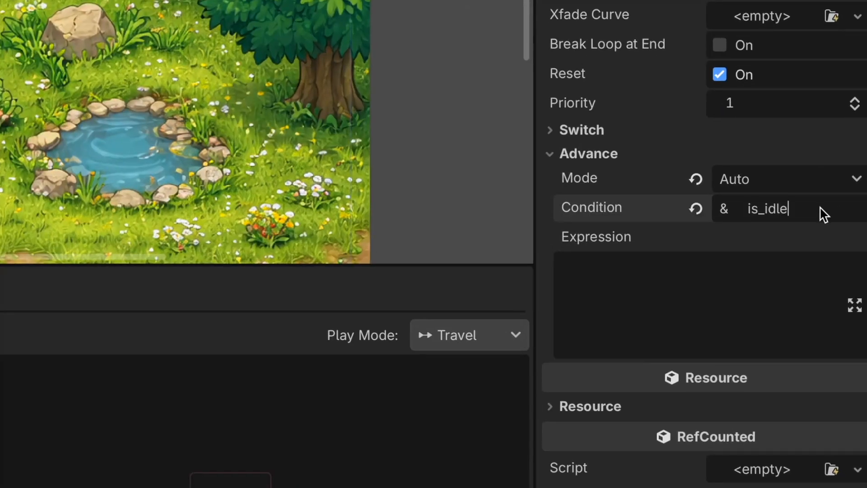
{"action": "key", "text": "Return"}
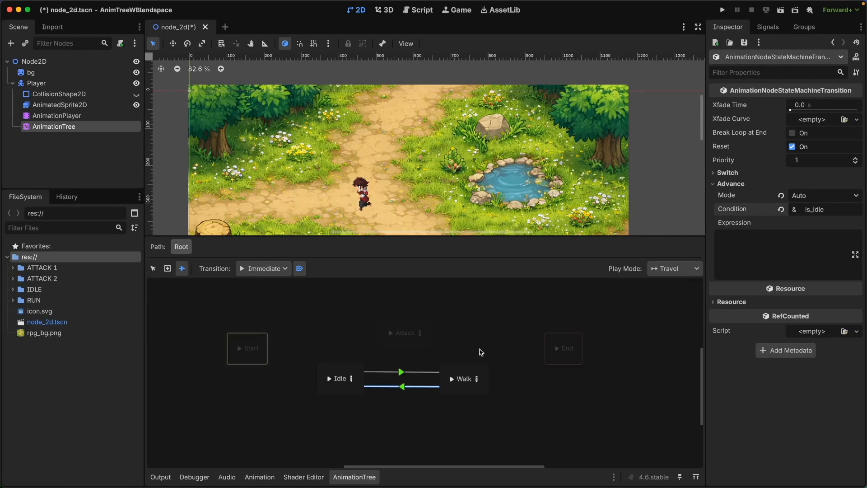
- Connect Idle to Attack with a transition and set its advance condition to is_attacking
{"action": "right_click", "coordinate": [352, 368]}
{"action": "left_click", "coordinate": [344, 366]}
{"action": "left_click_drag", "start_coordinate": [341, 377], "coordinate": [401, 332]}
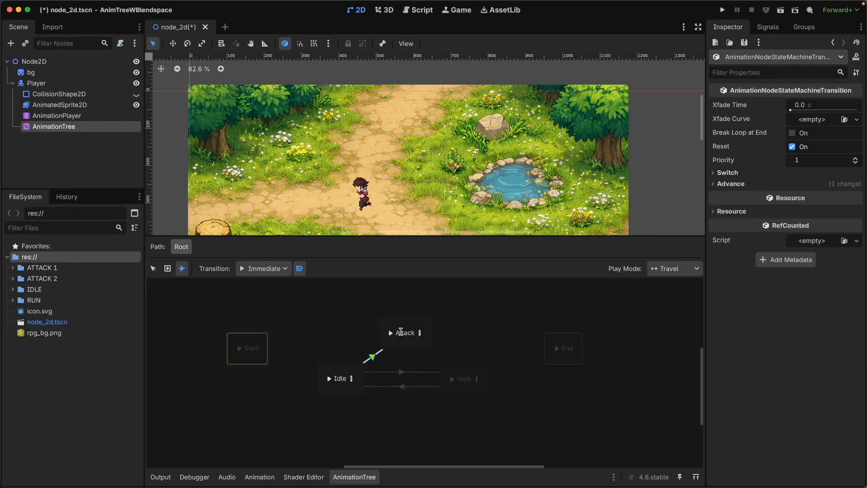
{"action": "left_click", "coordinate": [723, 184]}
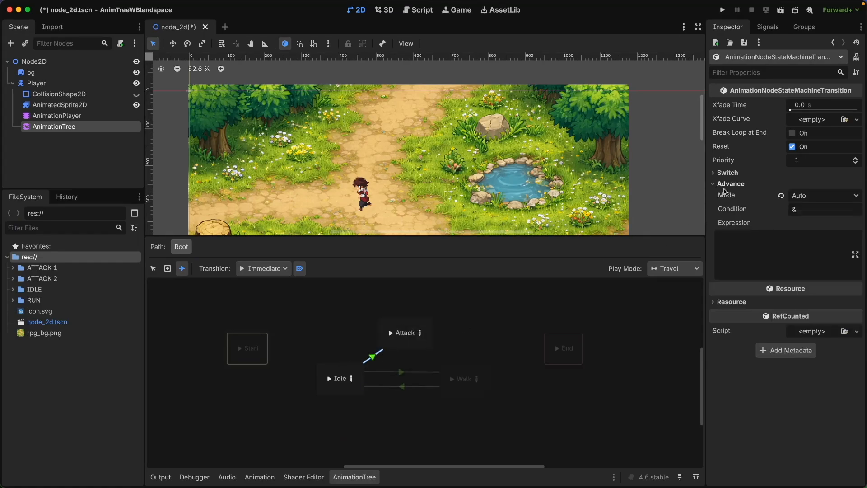
{"action": "left_click", "coordinate": [835, 211]}
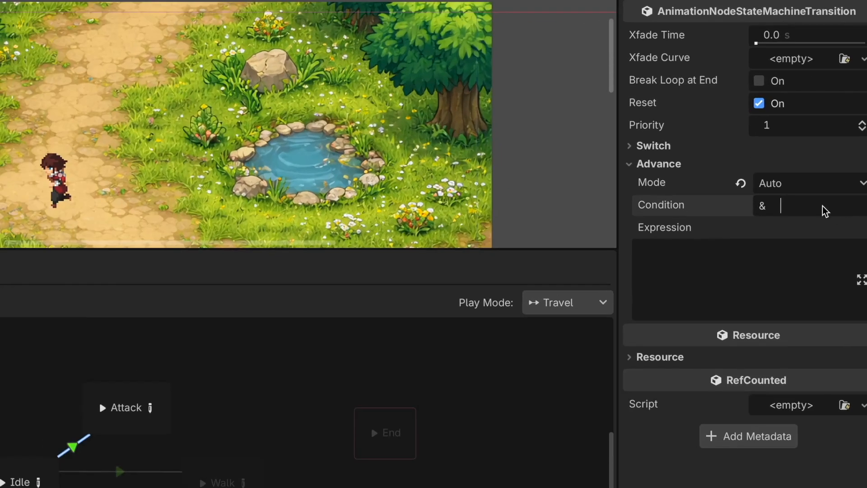
{"action": "type", "text": "is_attacking"}
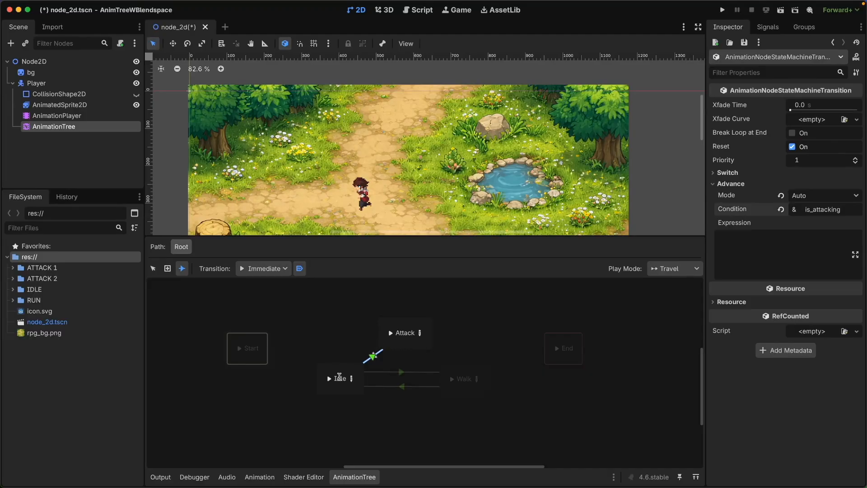
- Add a return transition from Attack to Idle and set its switch mode to At End
{"action": "left_click_drag", "start_coordinate": [339, 376], "coordinate": [402, 333]}
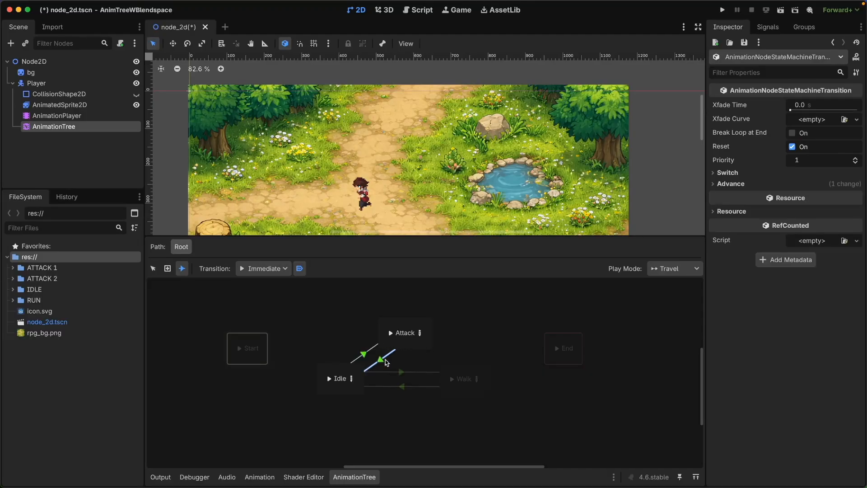
{"action": "left_click", "coordinate": [725, 173]}
{"action": "left_click", "coordinate": [843, 187]}
{"action": "left_click", "coordinate": [751, 271]}
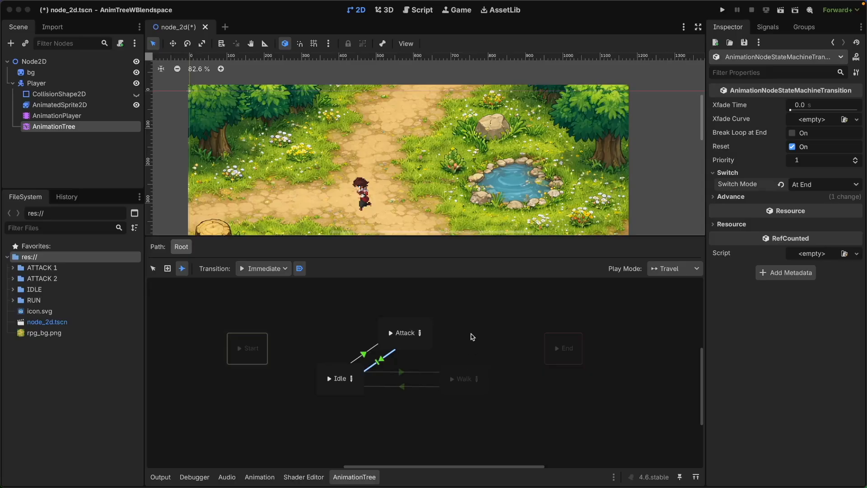
- Connect Walk to Attack with an Immediate transition, set its advance condition to is_attacking, and save the scene
{"action": "left_click_drag", "start_coordinate": [406, 333], "coordinate": [461, 379]}
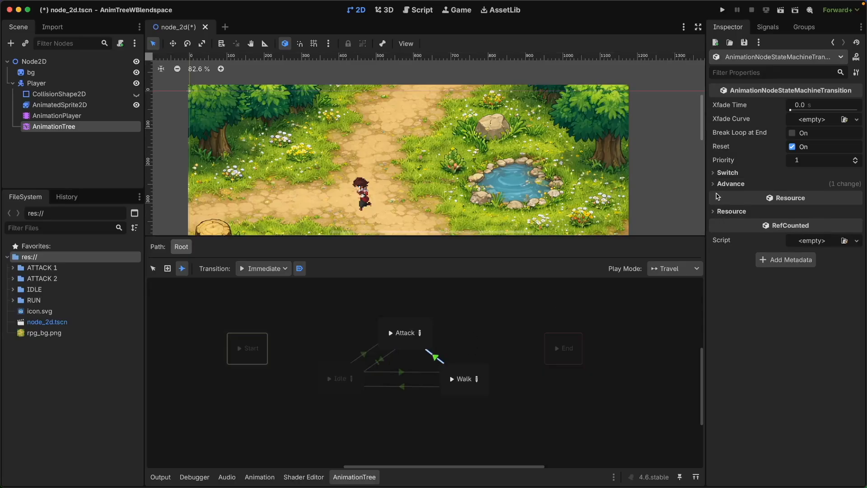
{"action": "left_click", "coordinate": [726, 183]}
{"action": "left_click", "coordinate": [831, 209]}
{"action": "type", "text": "is_attacking"}
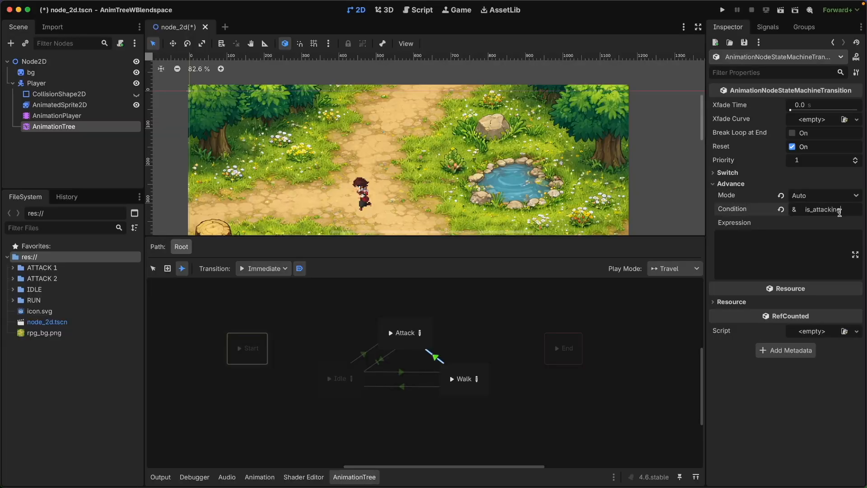
{"action": "key", "text": "Return"}
{"action": "key", "text": "super+s"}
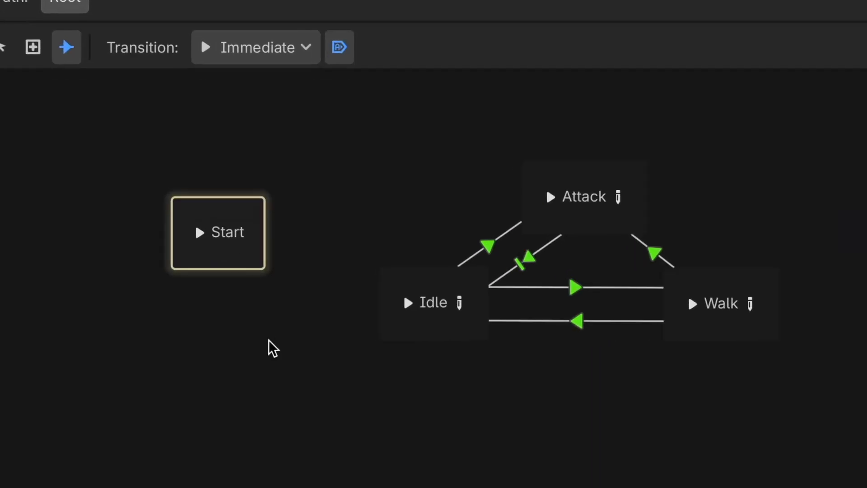
- Connect Start to Idle with an Immediate transition and move the Start node down level with Idle
{"action": "left_click_drag", "start_coordinate": [218, 233], "coordinate": [406, 304]}
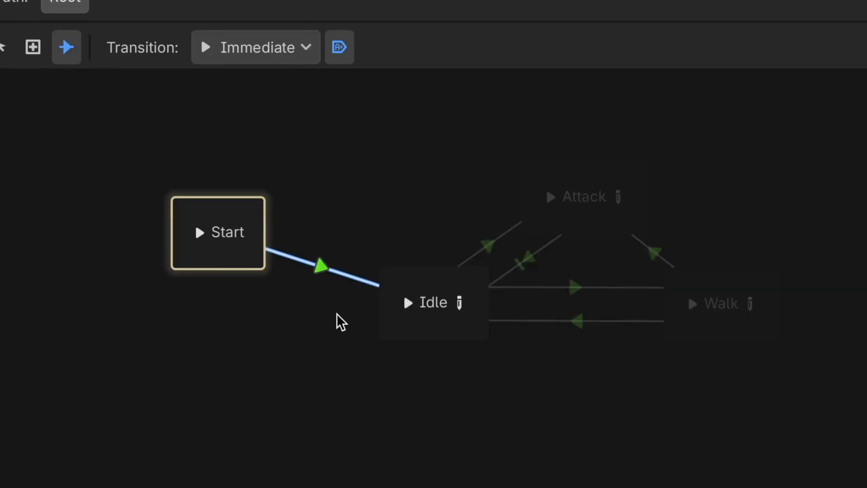
{"action": "left_click", "coordinate": [2, 48]}
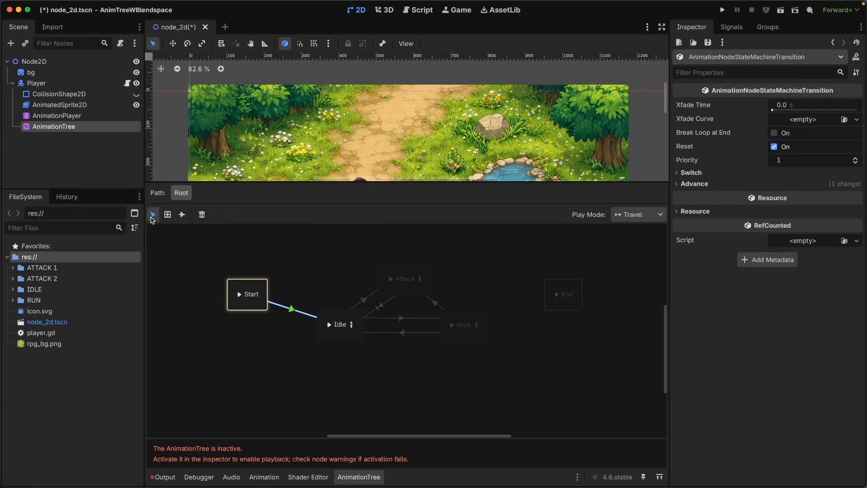
{"action": "left_click_drag", "start_coordinate": [233, 307], "coordinate": [236, 338]}
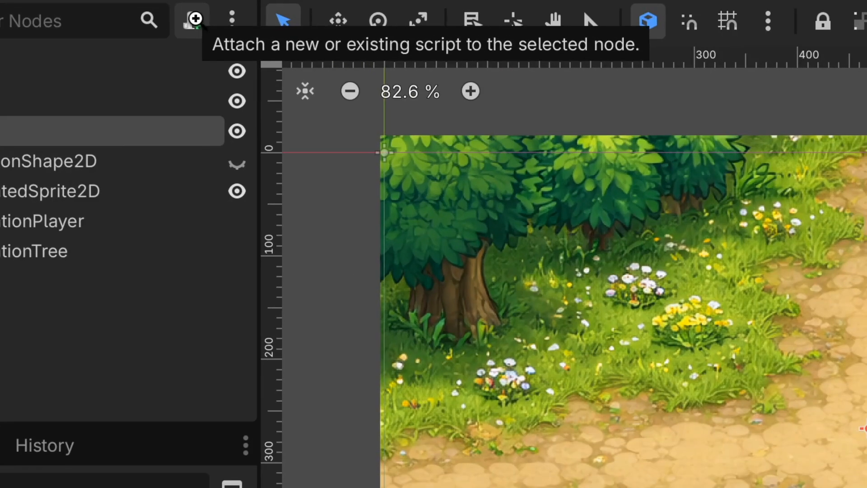
- Attach a new GDScript player.gd to the Player node, replace its contents with the copied movement and animation code, and save
{"action": "left_click", "coordinate": [196, 19]}
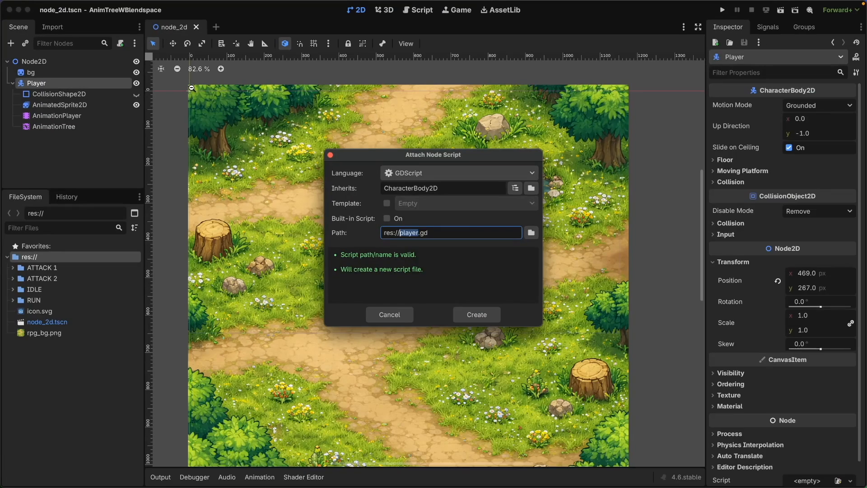
{"action": "left_click", "coordinate": [469, 315]}
{"action": "left_click", "coordinate": [360, 105]}
{"action": "left_click_drag", "start_coordinate": [377, 60], "coordinate": [253, 53]}
{"action": "key", "text": "BackSpace"}
{"action": "key", "text": "ctrl+v"}
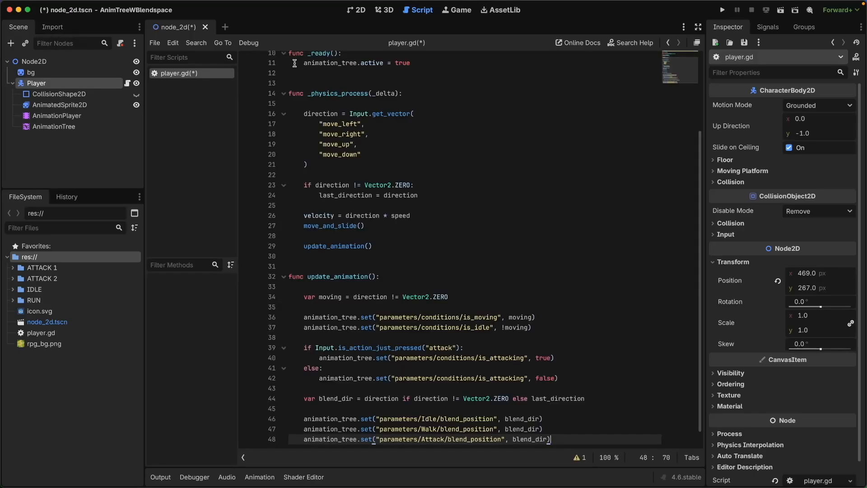
{"action": "key", "text": "ctrl+s"}
- Review the variable declarations, the _ready function and the Input.get_vector direction code in player.gd
{"action": "left_click", "coordinate": [400, 70]}
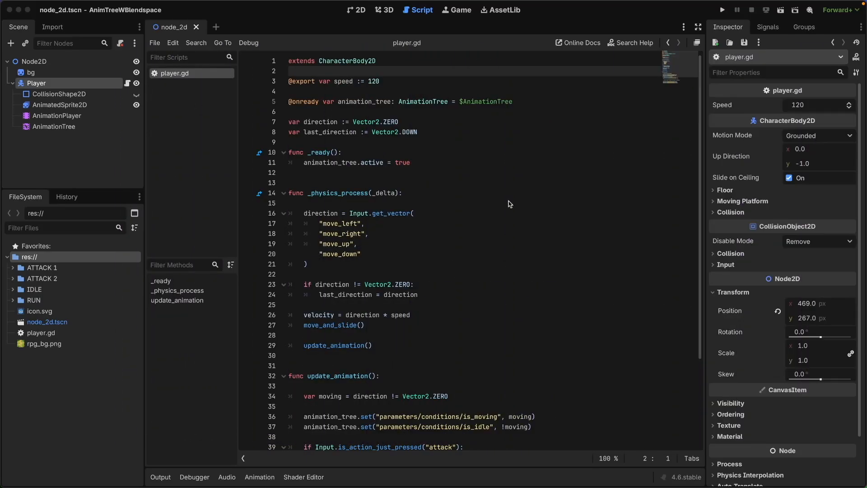
{"action": "left_click", "coordinate": [447, 131]}
{"action": "left_click_drag", "start_coordinate": [455, 129], "coordinate": [280, 81]}
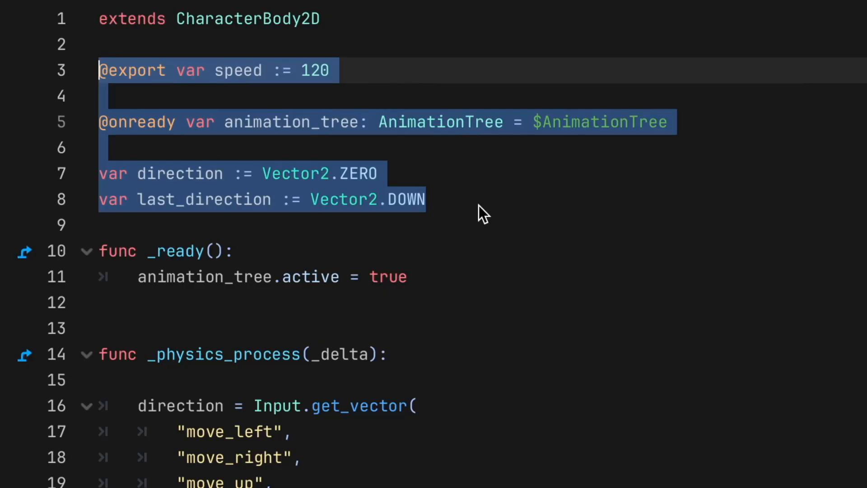
{"action": "left_click", "coordinate": [431, 276]}
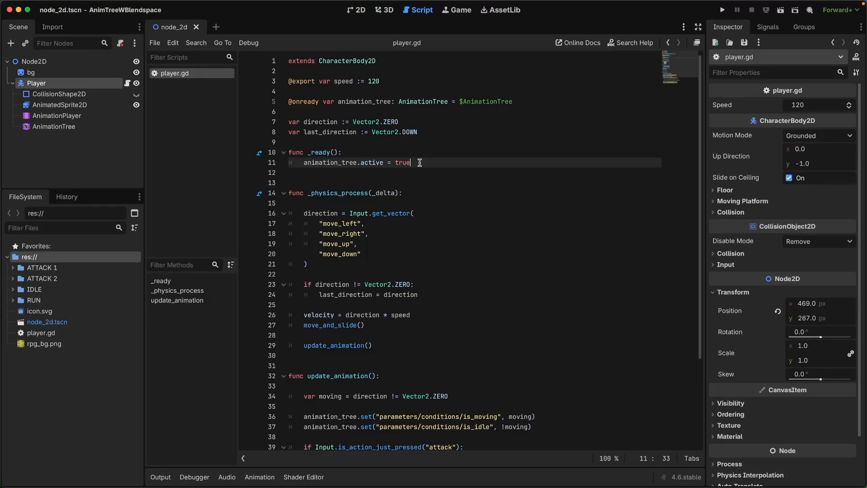
{"action": "left_click_drag", "start_coordinate": [419, 162], "coordinate": [278, 152]}
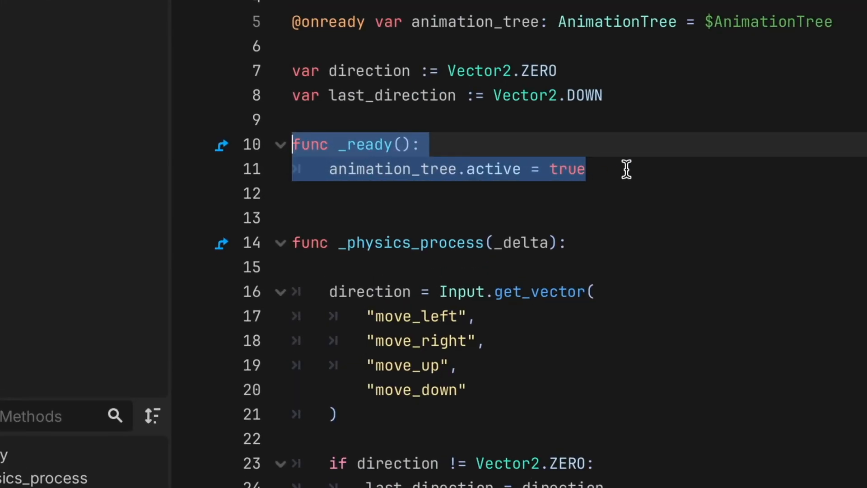
{"action": "left_click", "coordinate": [626, 171]}
{"action": "left_click_drag", "start_coordinate": [430, 414], "coordinate": [261, 293]}
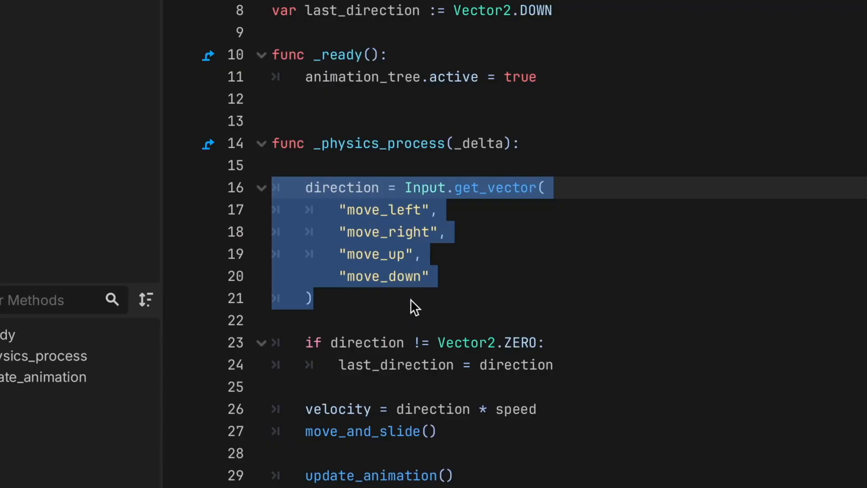
{"action": "left_click", "coordinate": [410, 299]}
{"action": "key", "text": "Down"}
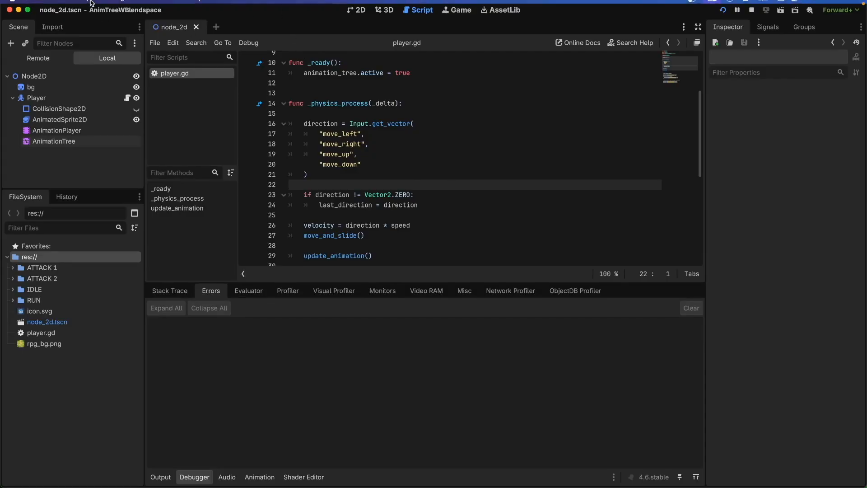
- Check the project's Input Map for the movement and attack actions and their assigned keys, and close the settings
{"action": "left_click", "coordinate": [91, 5]}
{"action": "left_click", "coordinate": [101, 17]}
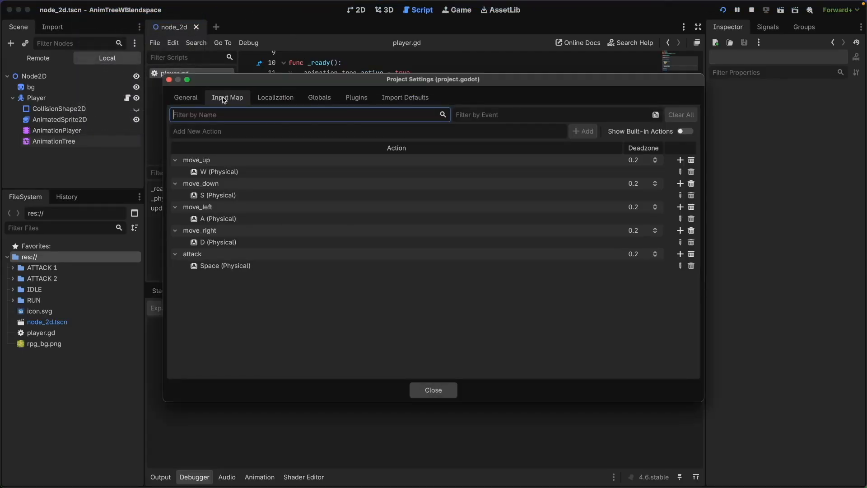
{"action": "left_click", "coordinate": [195, 98]}
{"action": "left_click", "coordinate": [212, 99]}
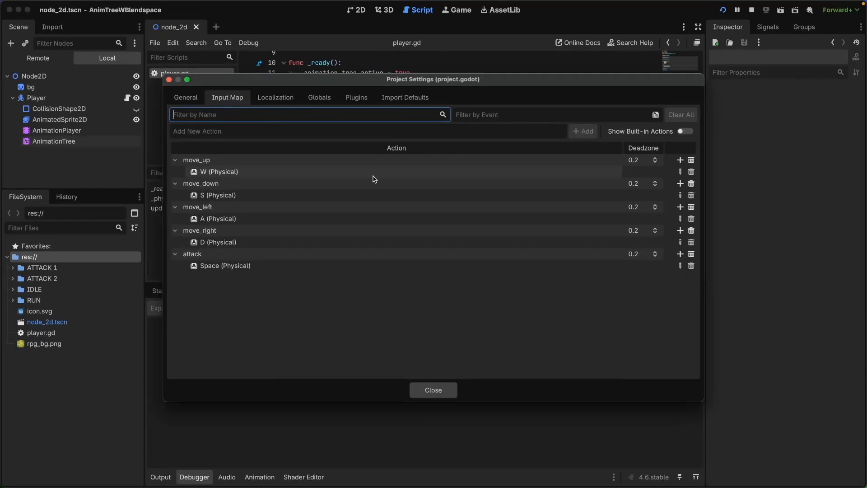
{"action": "left_click", "coordinate": [518, 308]}
{"action": "left_click", "coordinate": [433, 391]}
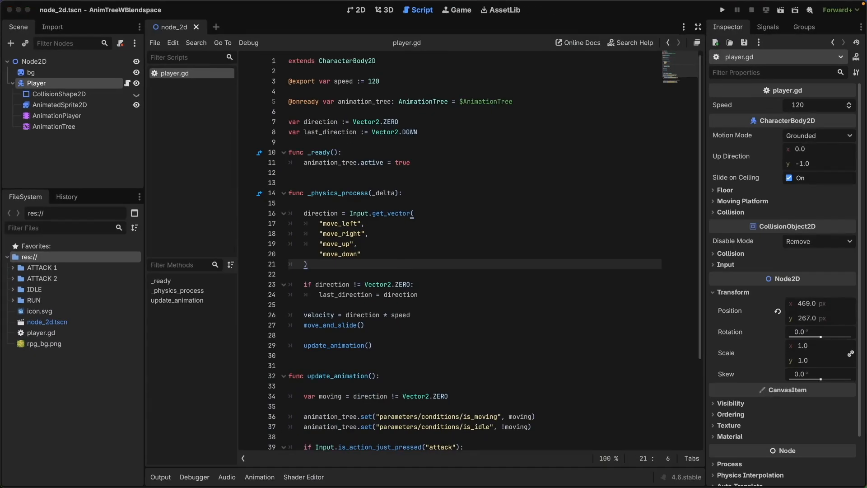
- Review how _physics_process stores last_direction, applies velocity with move_and_slide and calls update_animation
{"action": "left_click", "coordinate": [421, 284]}
{"action": "left_click_drag", "start_coordinate": [426, 296], "coordinate": [270, 283]}
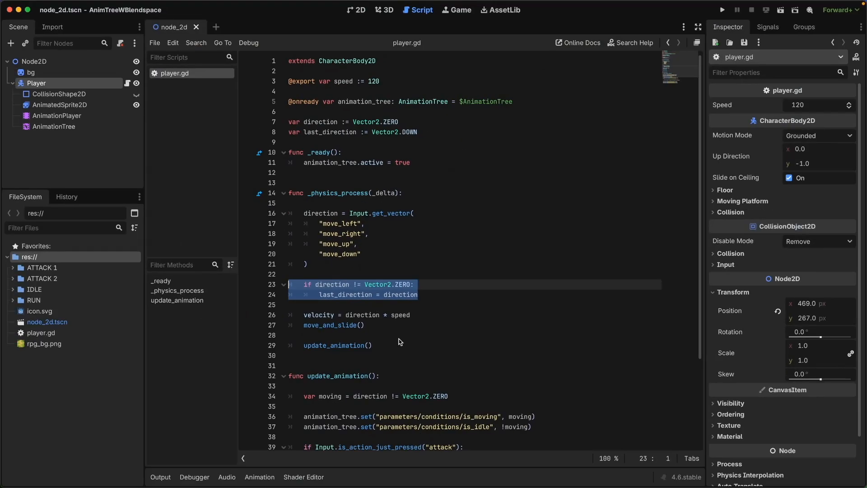
{"action": "left_click", "coordinate": [399, 339]}
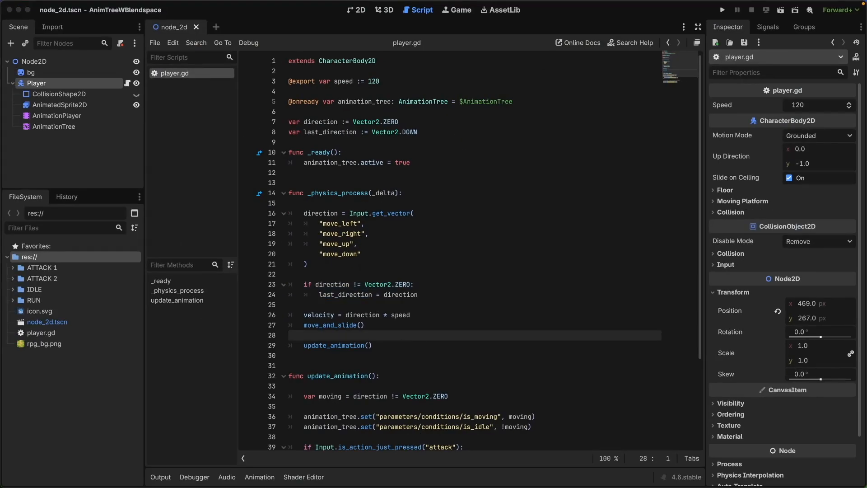
{"action": "left_click_drag", "start_coordinate": [378, 325], "coordinate": [284, 315]}
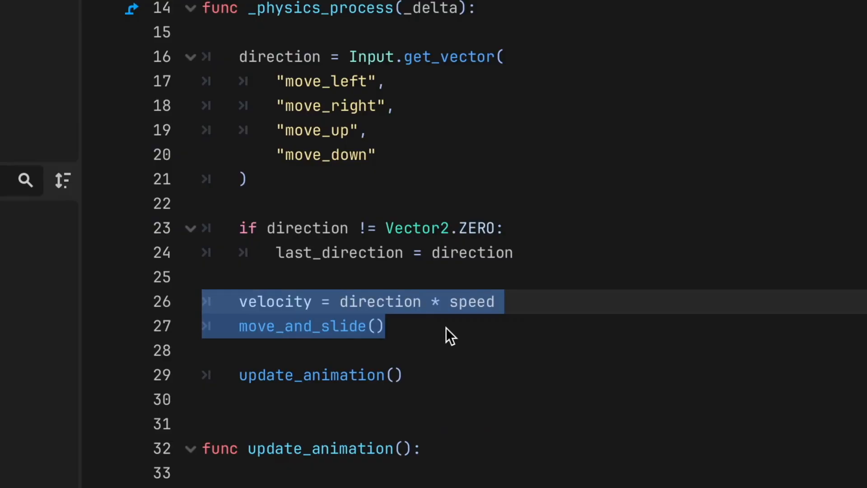
{"action": "left_click", "coordinate": [402, 376]}
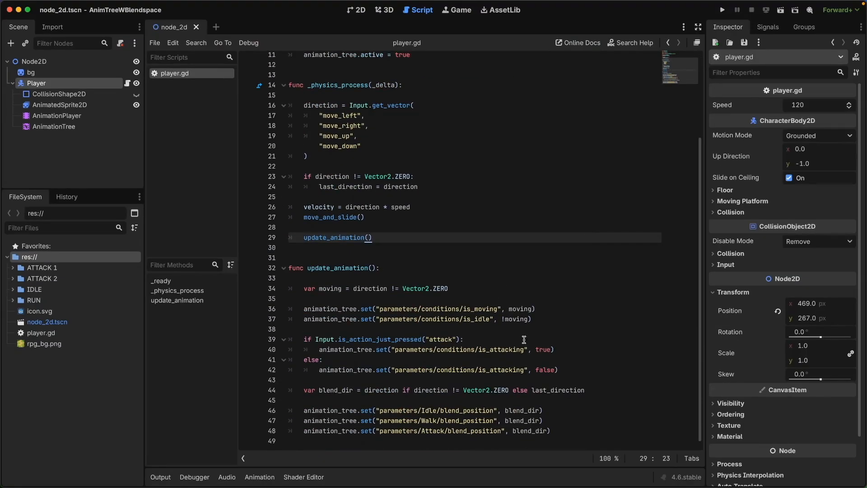
- Review how update_animation sets the is_moving, is_idle and is_attacking conditions and the blend positions of the three states
{"action": "left_click_drag", "start_coordinate": [533, 319], "coordinate": [279, 288]}
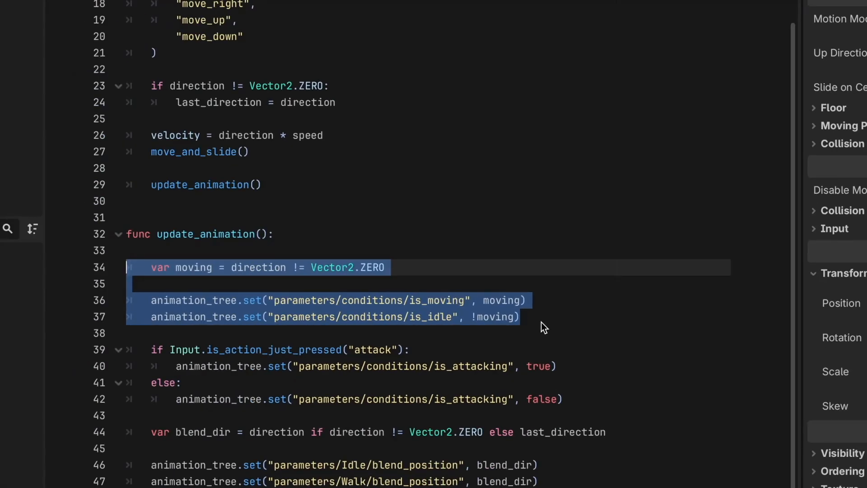
{"action": "left_click", "coordinate": [555, 334]}
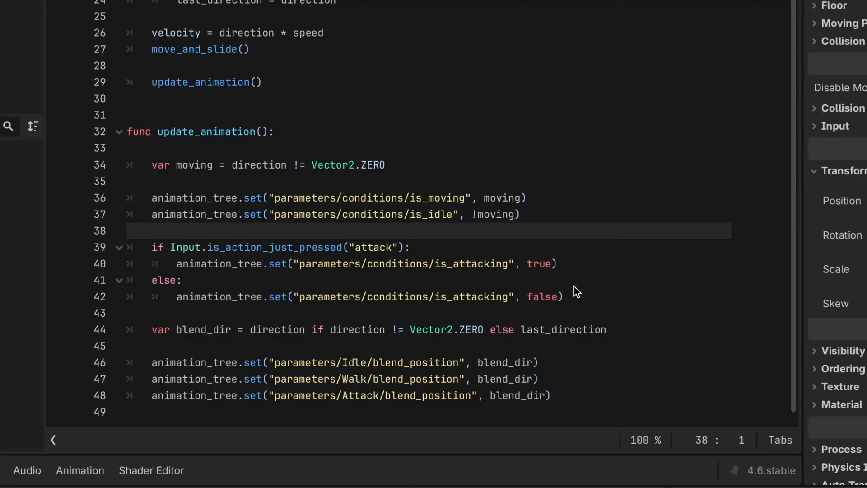
{"action": "left_click_drag", "start_coordinate": [581, 299], "coordinate": [66, 245]}
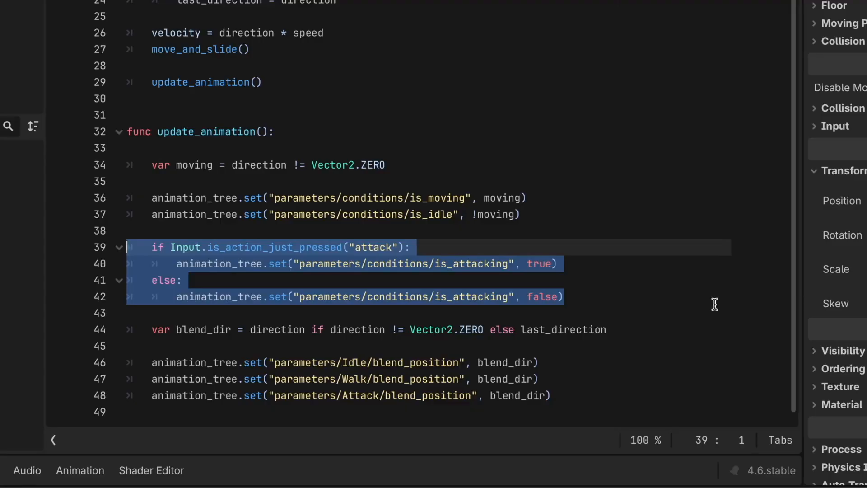
{"action": "left_click_drag", "start_coordinate": [623, 330], "coordinate": [88, 329]}
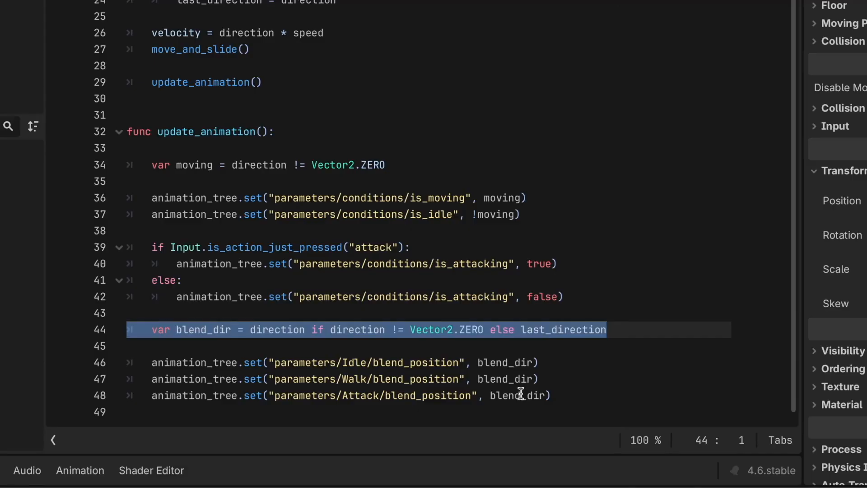
{"action": "left_click", "coordinate": [632, 332]}
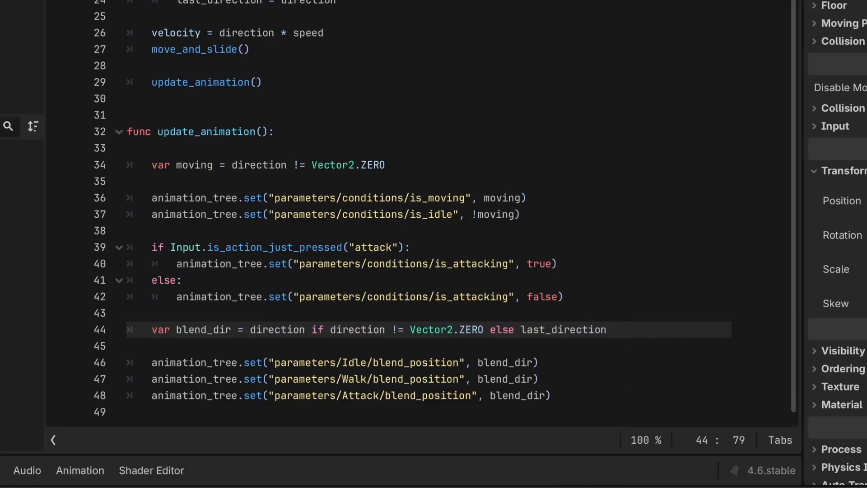
{"action": "left_click_drag", "start_coordinate": [564, 396], "coordinate": [28, 362]}
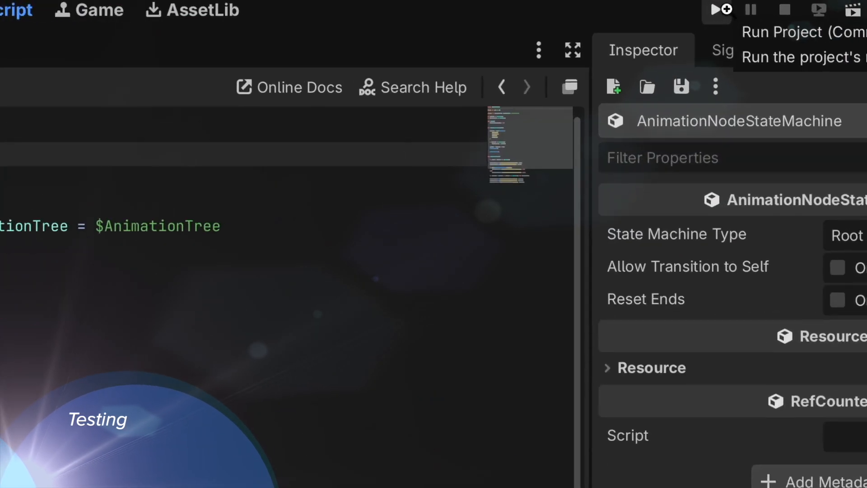
- Run the project and test the character's idle, walk and attack animations in all four directions
{"action": "left_click", "coordinate": [714, 12]}
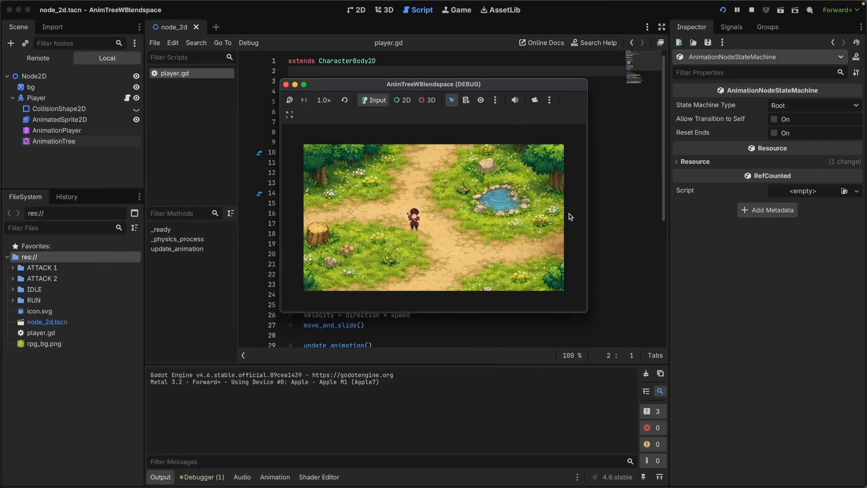
{"action": "key", "text": "space"}
{"action": "key", "text": "Right"}
{"action": "key", "text": "space"}
{"action": "key", "text": "Down"}
{"action": "key", "text": "Down"}
{"action": "key", "text": "Right"}
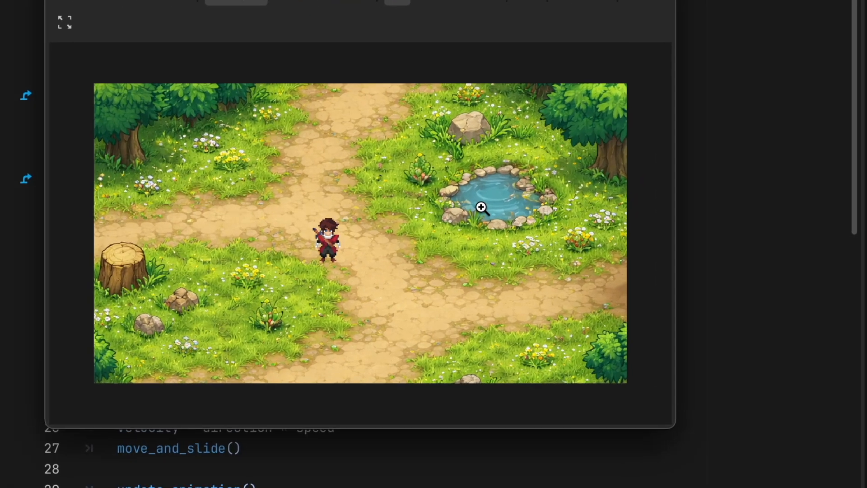
{"action": "key", "text": "Right"}
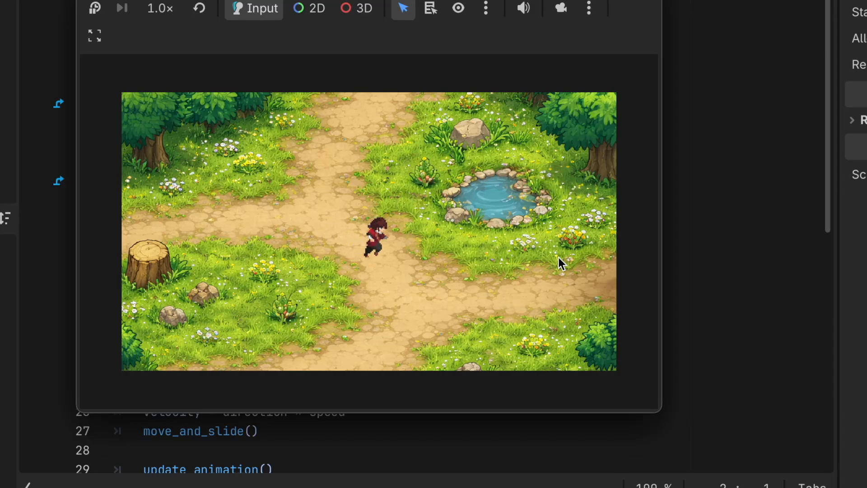
{"action": "key", "text": "space"}
{"action": "key", "text": "Left"}
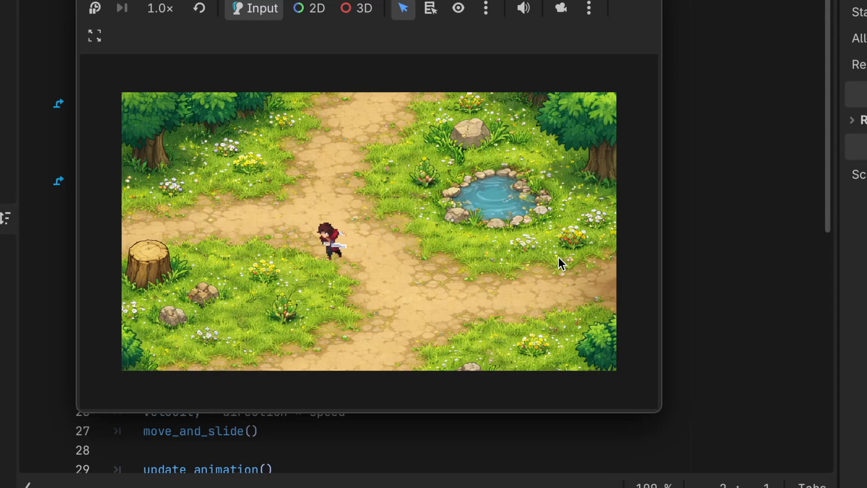
{"action": "key", "text": "space"}
{"action": "key", "text": "Up"}
{"action": "key", "text": "Left"}
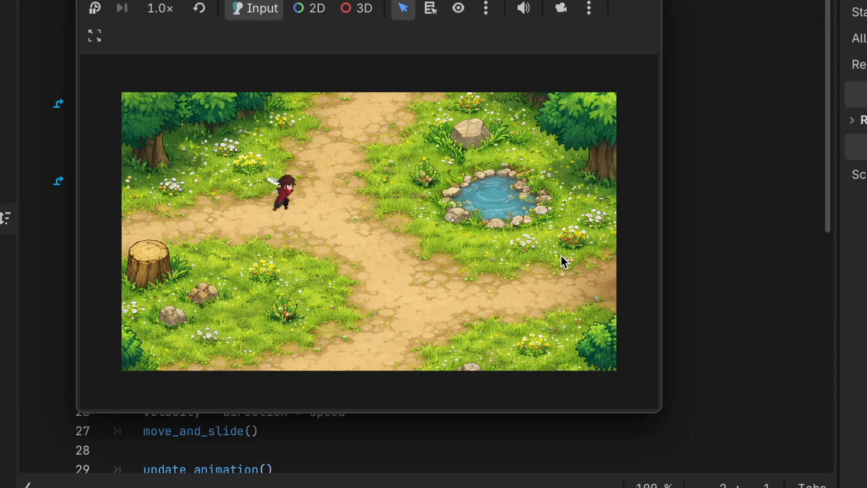
{"action": "key", "text": "space"}
{"action": "key", "text": "Up"}
{"action": "key", "text": "Right"}
{"action": "key", "text": "Down"}
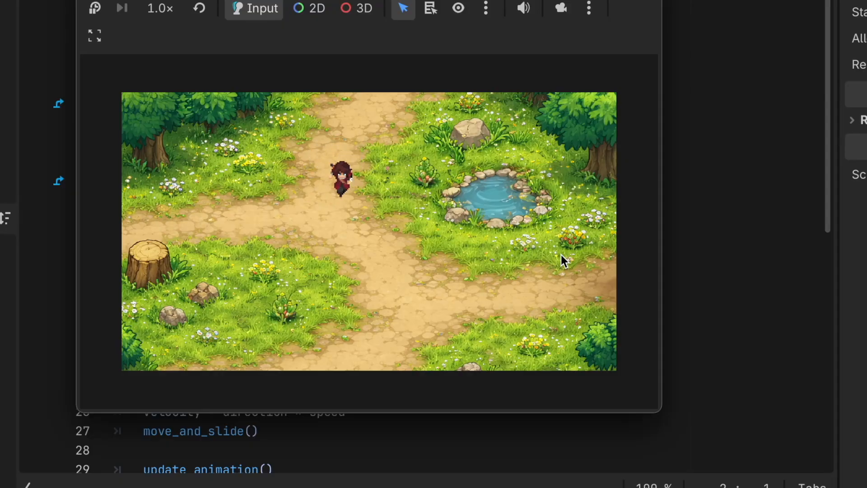
{"action": "key", "text": "Right"}
{"action": "key", "text": "space"}
{"action": "key", "text": "Down"}
{"action": "key", "text": "Right"}
{"action": "key", "text": "Left"}
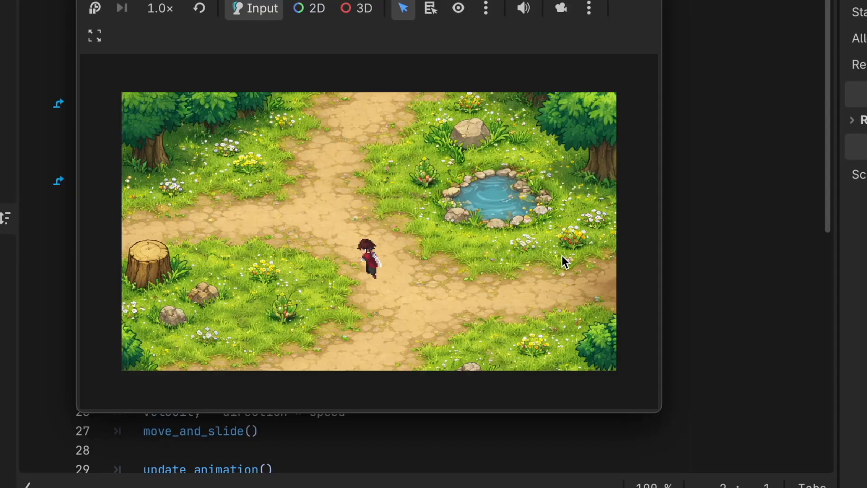
{"action": "key", "text": "Right"}
{"action": "key", "text": "space"}
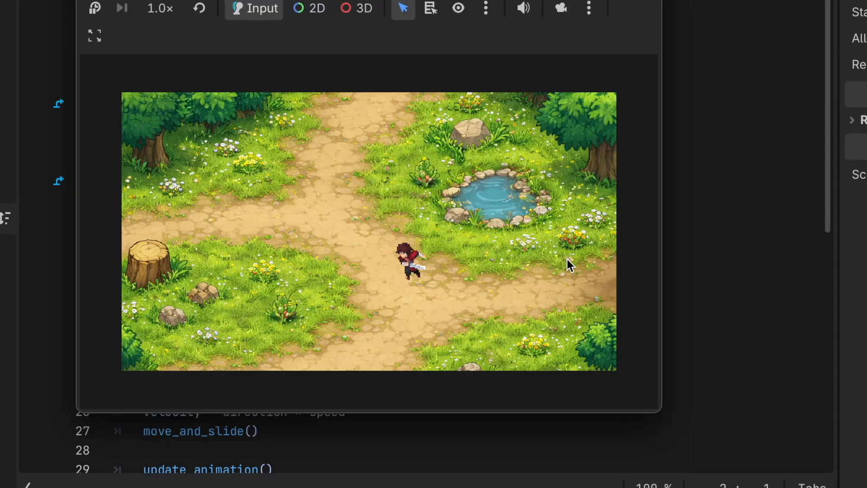
- Move the running character around the dirt-path crossing and attack facing left, up, right and down to check the directional attack animations
{"action": "key", "text": "Left"}
{"action": "key", "text": "Up"}
{"action": "key", "text": "Left"}
{"action": "key", "text": "space"}
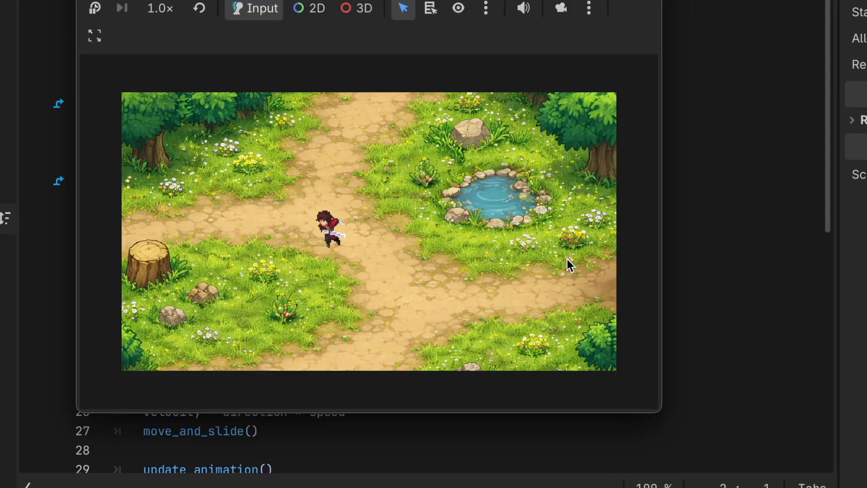
{"action": "key", "text": "Right"}
{"action": "key", "text": "Up"}
{"action": "key", "text": "space"}
{"action": "key", "text": "Down"}
{"action": "key", "text": "space"}
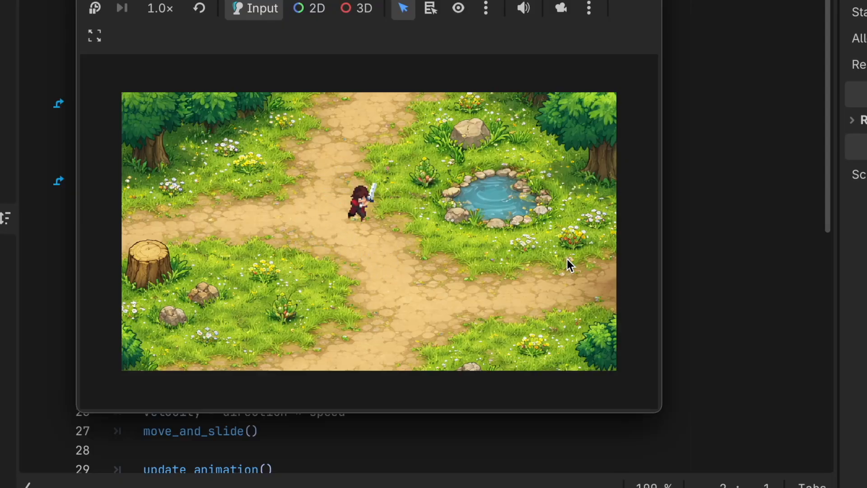
{"action": "key", "text": "Right"}
{"action": "key", "text": "space"}
{"action": "key", "text": "Down"}
{"action": "key", "text": "space"}
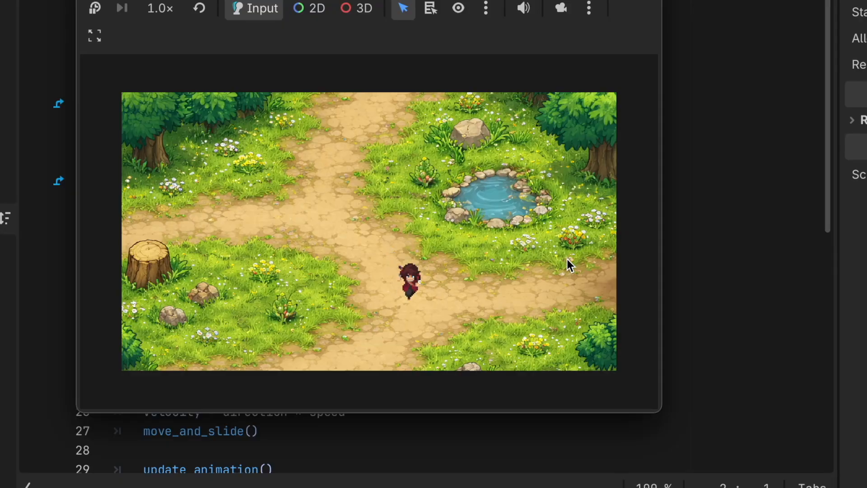
- Test quick direction changes between attacks while moving the character back up the dirt path, checking the transitions between walk, attack and idle
{"action": "key", "text": "Left"}
{"action": "key", "text": "space"}
{"action": "key", "text": "Down"}
{"action": "key", "text": "Left"}
{"action": "key", "text": "space"}
{"action": "key", "text": "Up"}
{"action": "key", "text": "Right"}
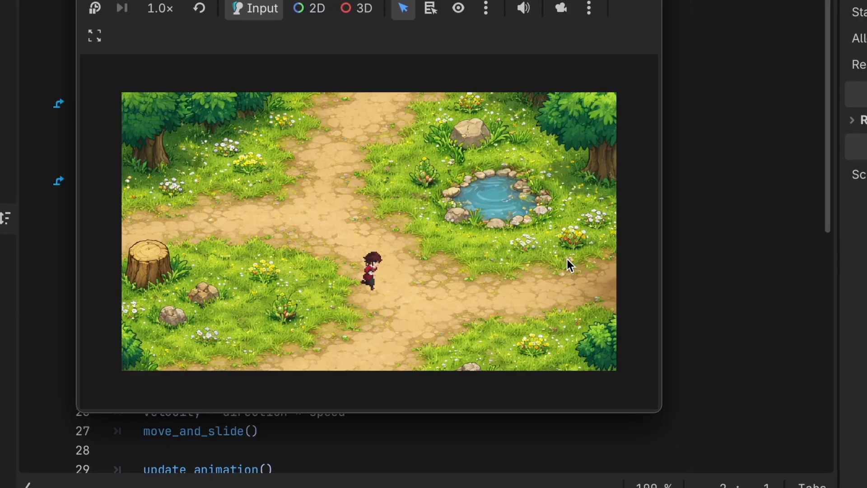
{"action": "key", "text": "space"}
{"action": "key", "text": "Left"}
{"action": "key", "text": "Up"}
{"action": "key", "text": "Left"}
{"action": "key", "text": "space"}
{"action": "key", "text": "Right"}
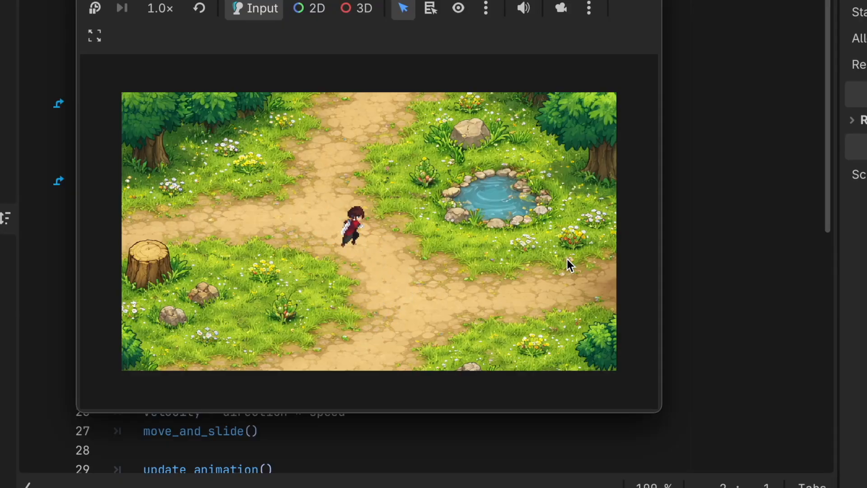
{"action": "key", "text": "Up"}
{"action": "key", "text": "space"}
{"action": "key", "text": "Down"}
{"action": "key", "text": "space"}
{"action": "key", "text": "Left"}
{"action": "key", "text": "Up"}
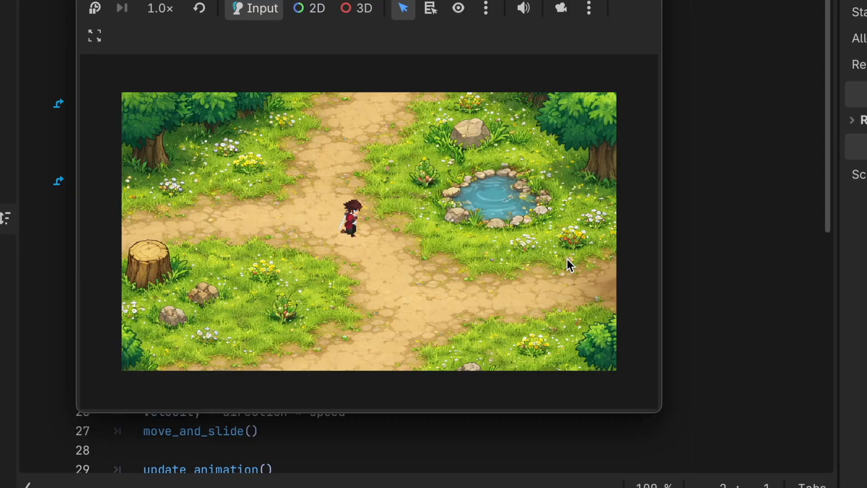
{"action": "key", "text": "Right"}
{"action": "key", "text": "Up"}
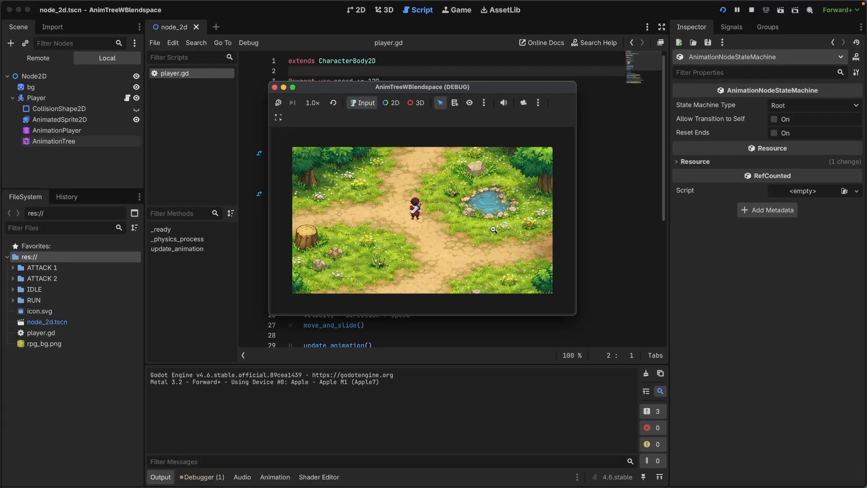